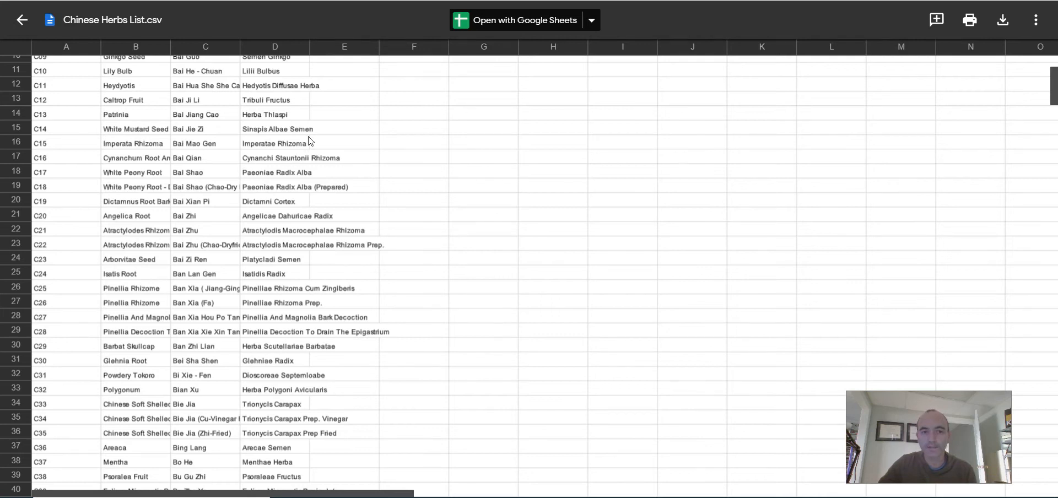
- Download Chinese Herbs List.csv under the suggested file name and open the downloaded copy in Excel
click(1003, 24)
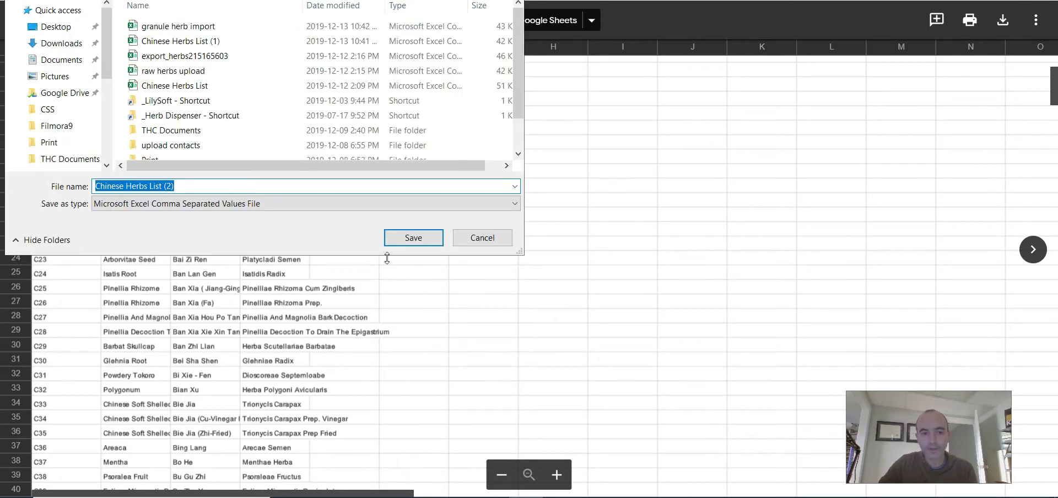
click(402, 240)
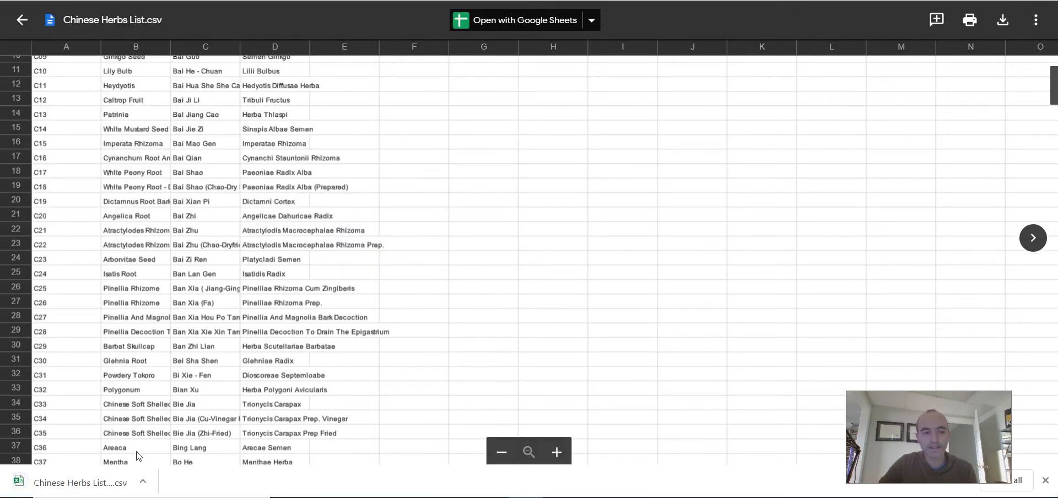
click(110, 484)
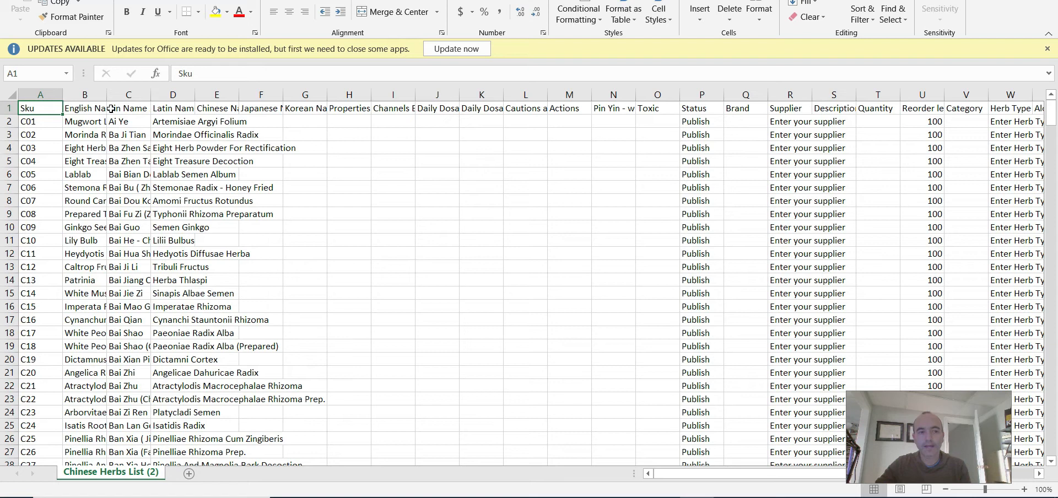
- Review the herb name column headers in row 1, from English Name through Korean Name
click(80, 111)
click(135, 109)
click(182, 108)
click(209, 108)
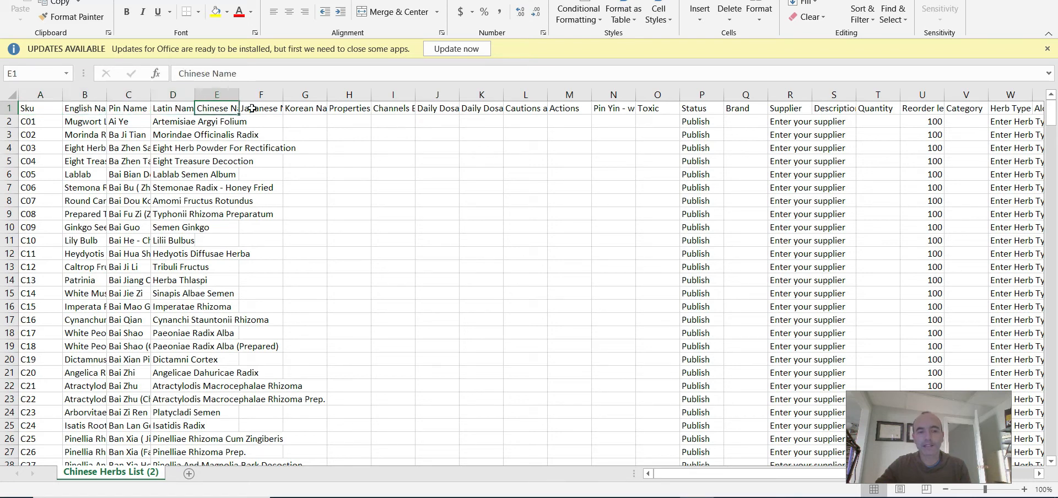
click(274, 108)
click(298, 110)
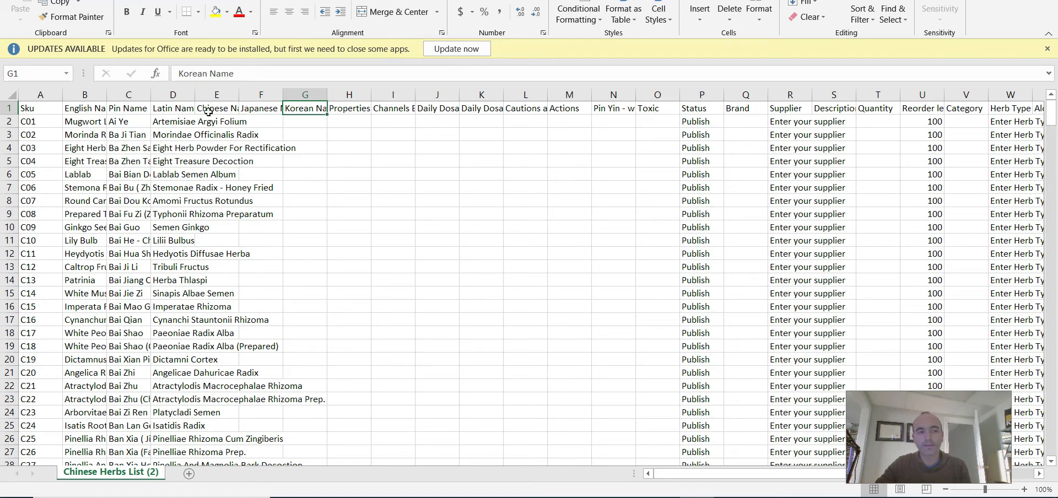
click(91, 108)
drag(91, 108, 205, 106)
click(393, 187)
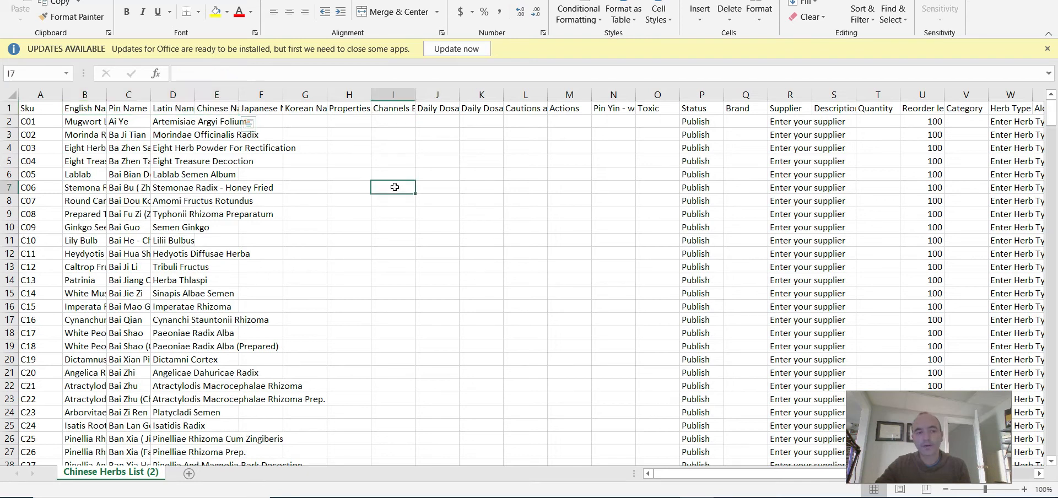
- Auto-fit the widths of the English Name, Pin Name and Latin Name columns to their contents
double_click(107, 95)
double_click(342, 93)
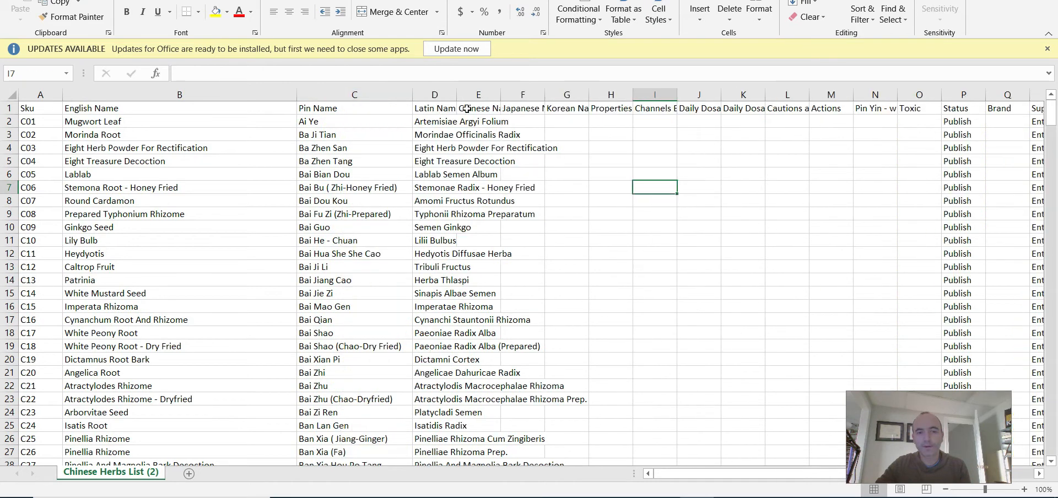
double_click(457, 91)
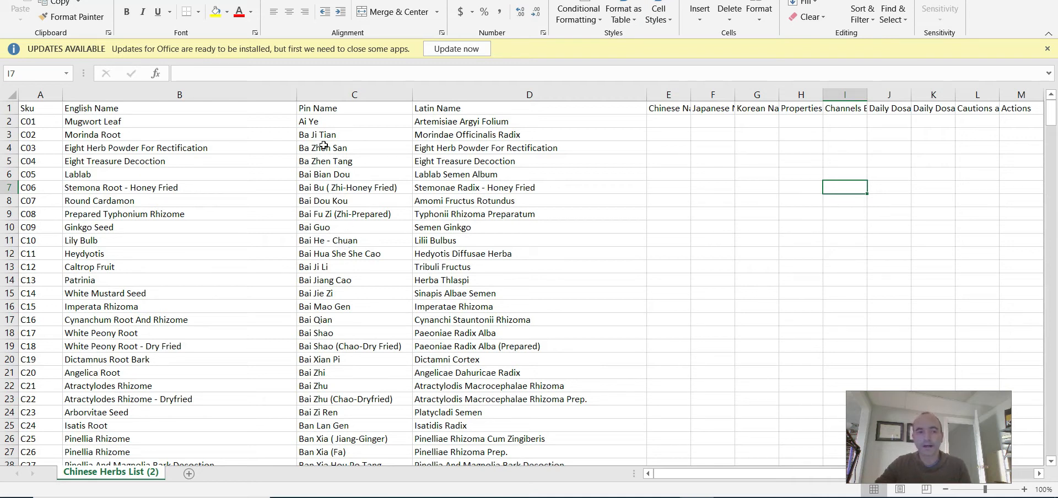
- Look across the first herb's row from its Pin Name cell to its Status cell
click(322, 124)
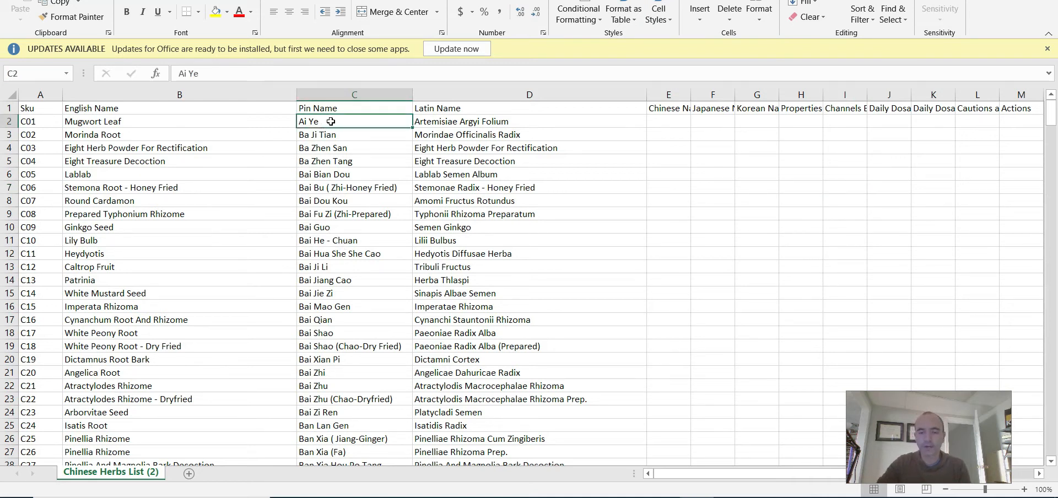
key(Right)
key(Right)
key(Right)
key(Right)
key(Right)
key(Right)
key(Right)
key(Right)
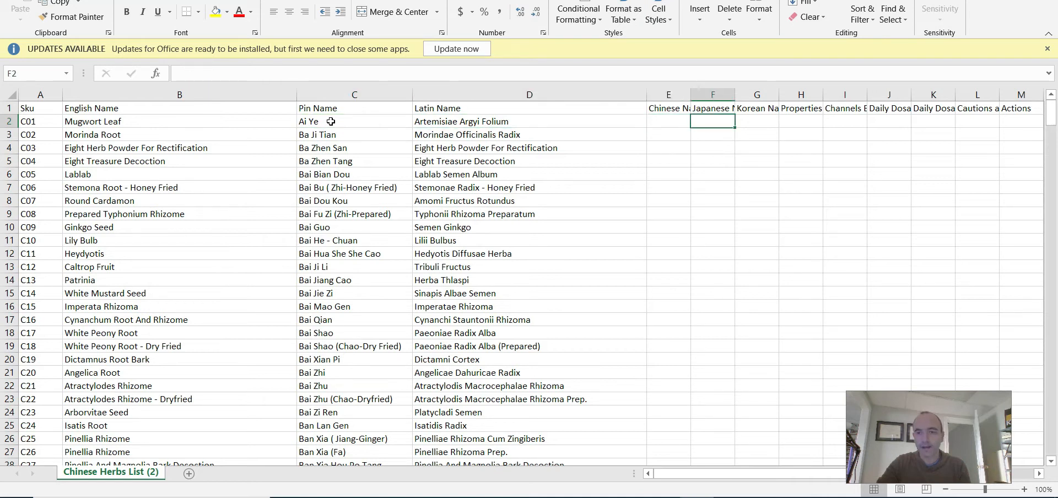
key(Right)
key(Right)
key(Right)
key(Right)
key(Right)
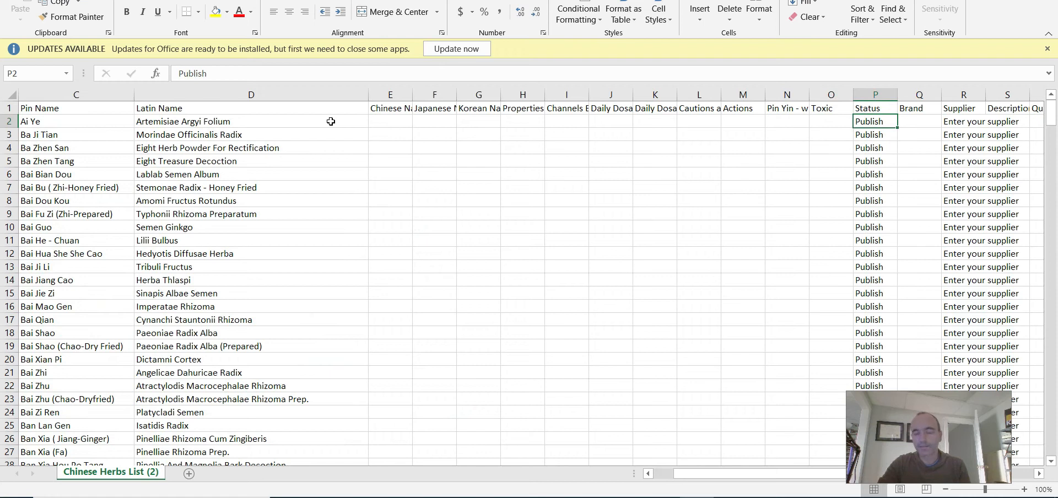
- Examine the headers from Daily Dosage Low through Status, and the first herb's Status and Brand cells
key(Left)
key(Left)
key(Left)
key(Left)
key(Left)
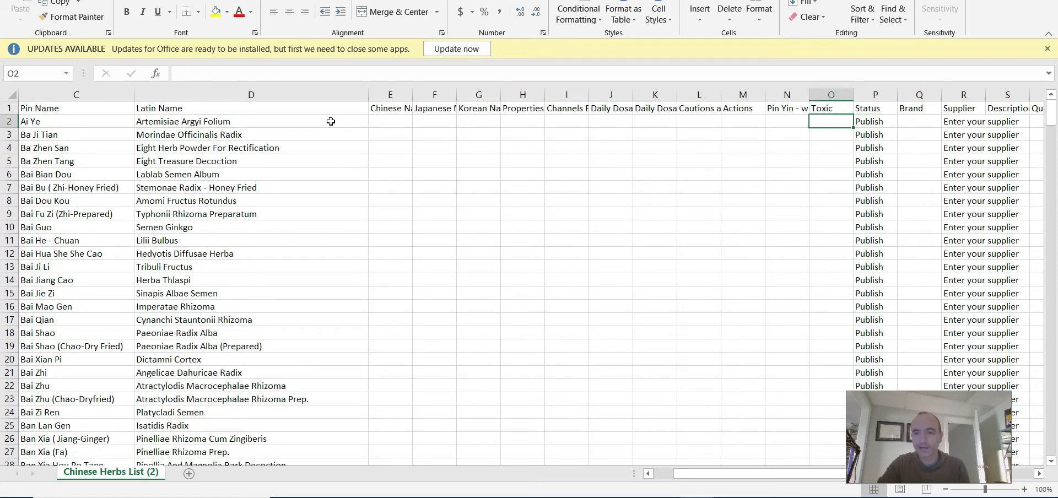
key(Up)
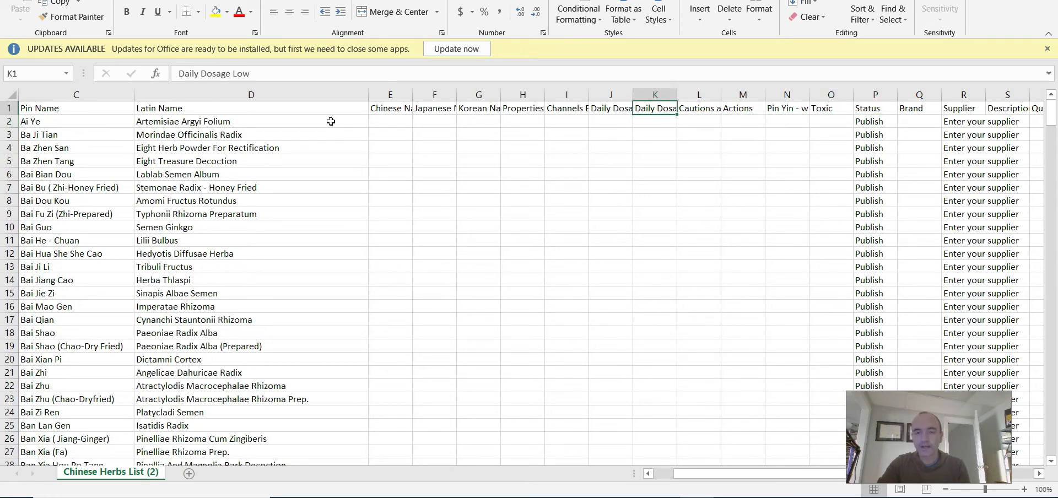
key(Right)
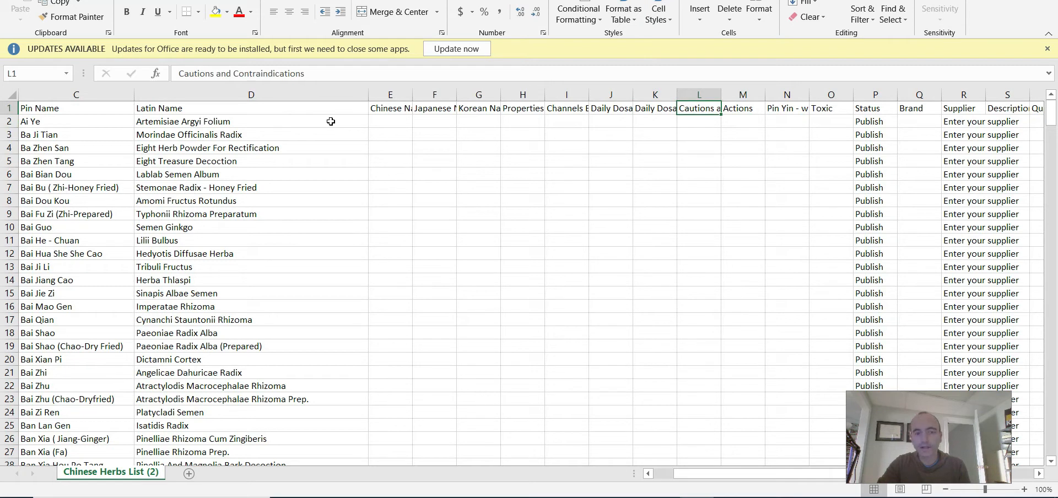
key(Right)
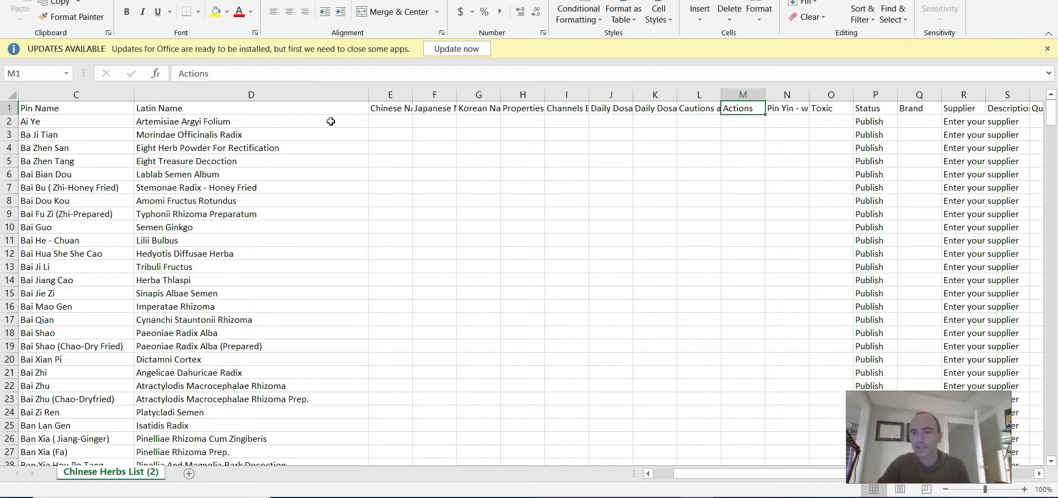
key(Right)
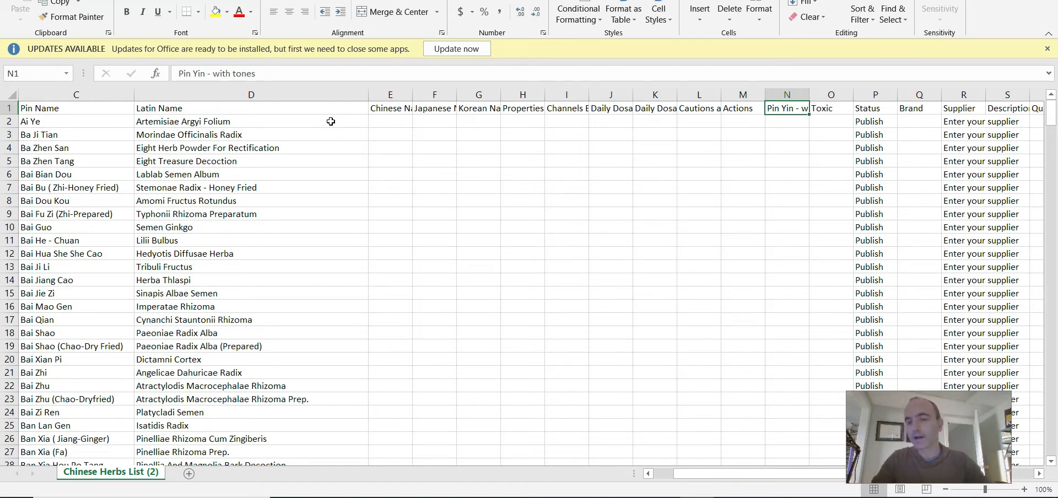
key(Right)
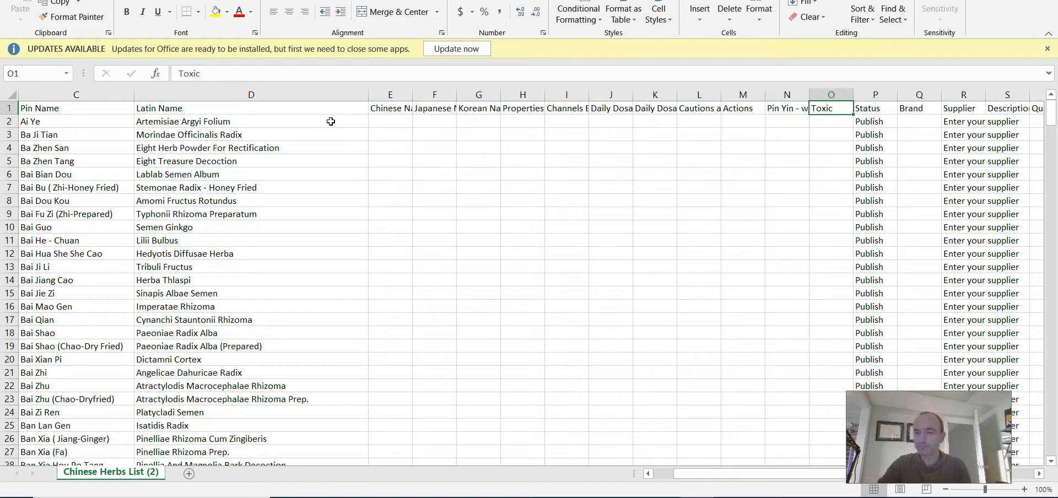
key(Right)
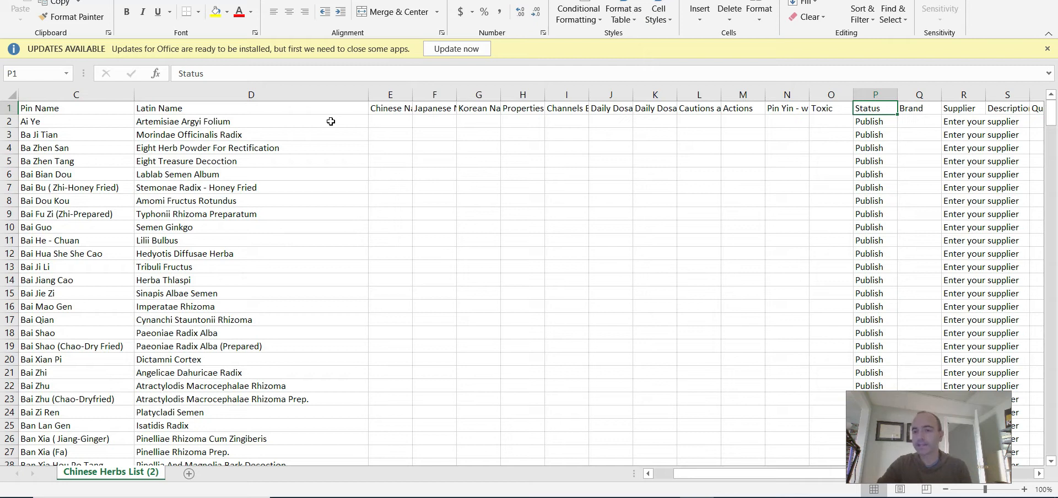
key(Down)
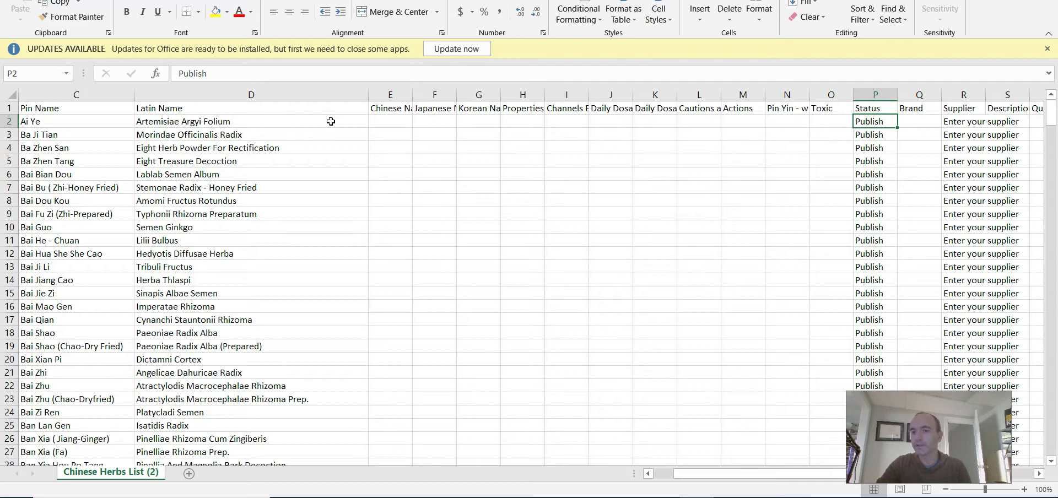
key(Right)
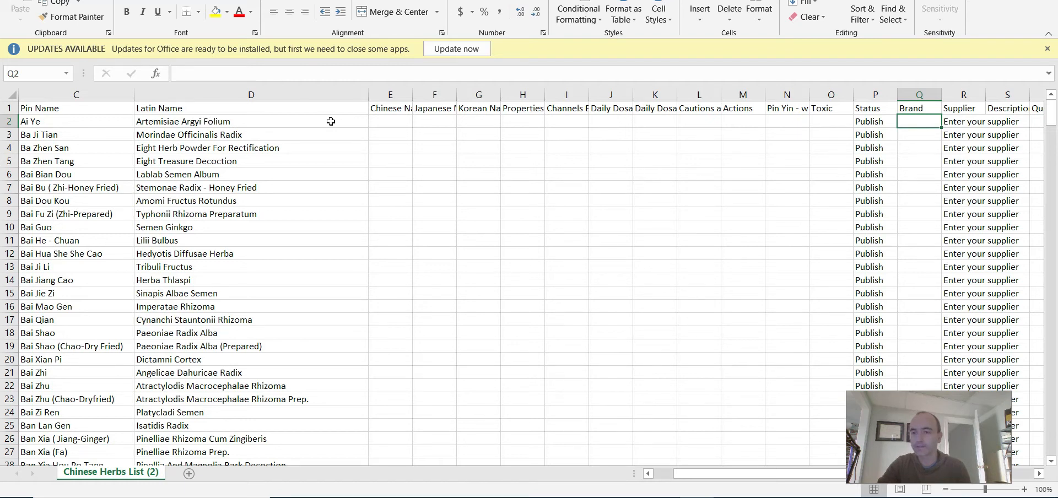
- Clear the "Enter your supplier" placeholder from every herb row in the Supplier column, R2 through R367
key(Right)
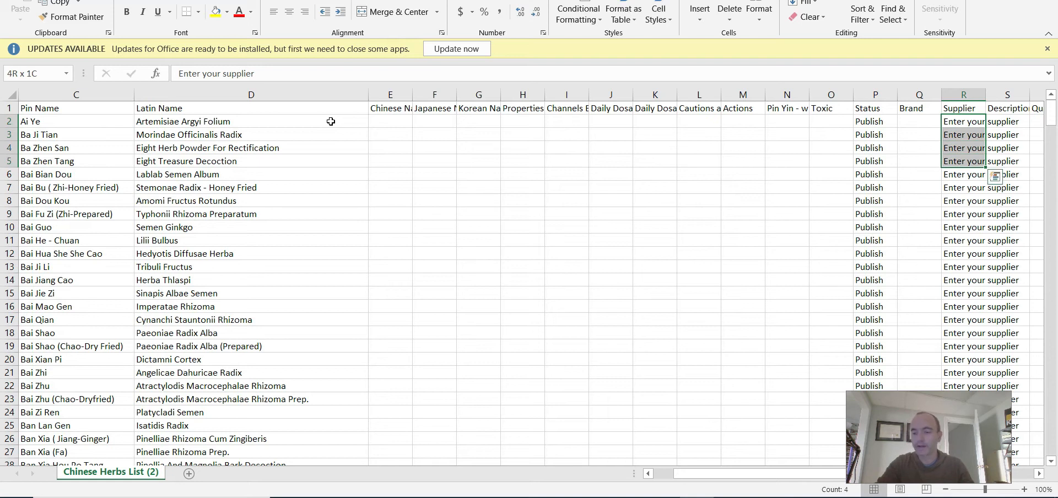
key(shift+Page_Down)
key(shift+Page_Down)
key(shift+Page_Down)
key(shift+Page_Down)
key(shift+Page_Down)
key(shift+Page_Down)
key(shift+Page_Down)
key(shift+Page_Down)
key(shift+Page_Down)
key(shift+Page_Down)
key(shift+Page_Down)
key(shift+Page_Down)
key(shift+Page_Down)
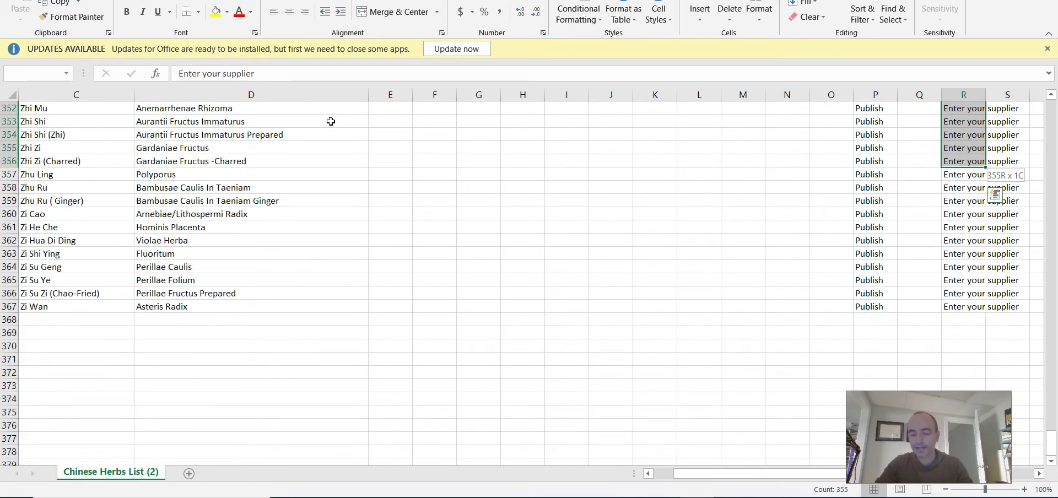
key(shift+Down)
key(shift+Down)
key(shift+Down)
key(shift+Down)
key(shift+Down)
key(shift+Down)
key(shift+Down)
key(shift+Down)
key(shift+Down)
key(shift+Down)
key(shift+Down)
key(Delete)
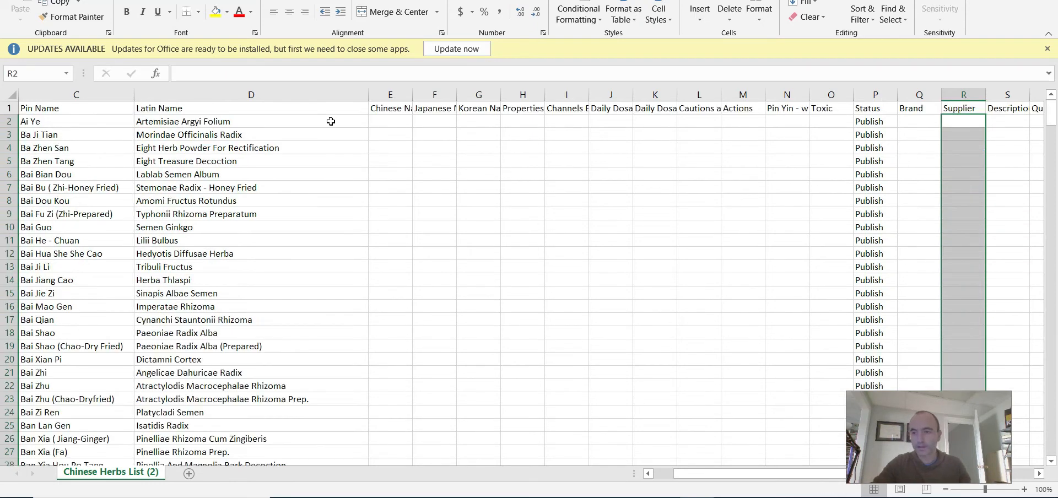
- Review the remaining inventory columns from Description to Selling price, including Reorder level, Category and Herb Type
click(1014, 127)
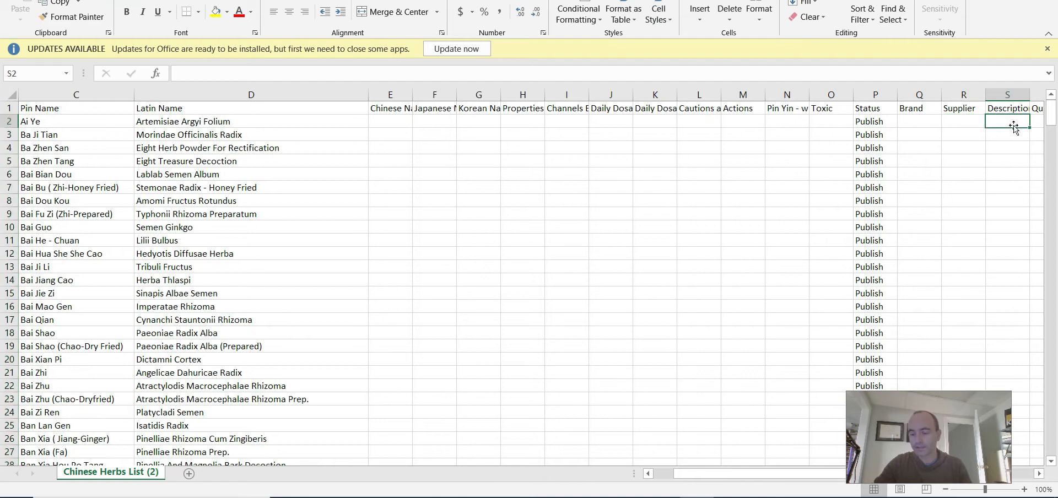
key(Right)
key(Right)
key(Right)
key(Right)
key(Right)
key(Right)
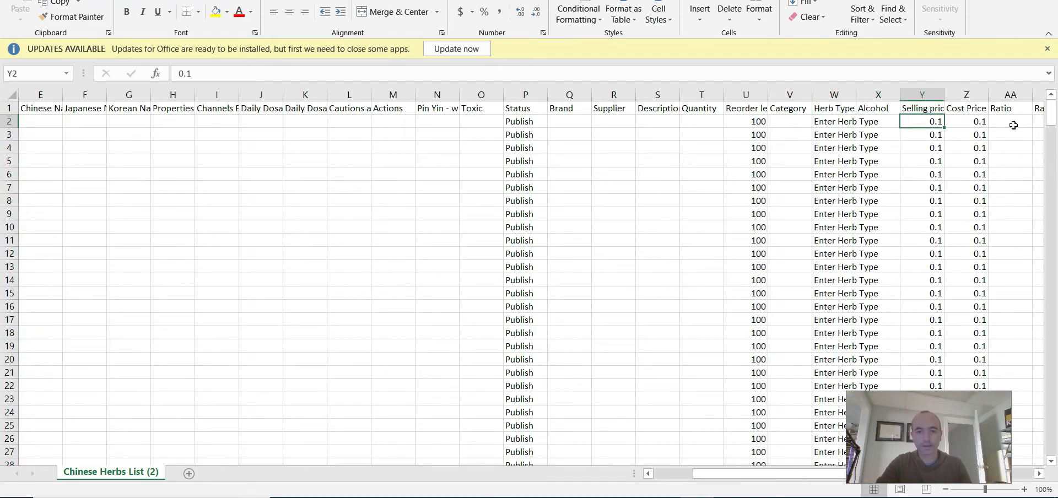
click(745, 108)
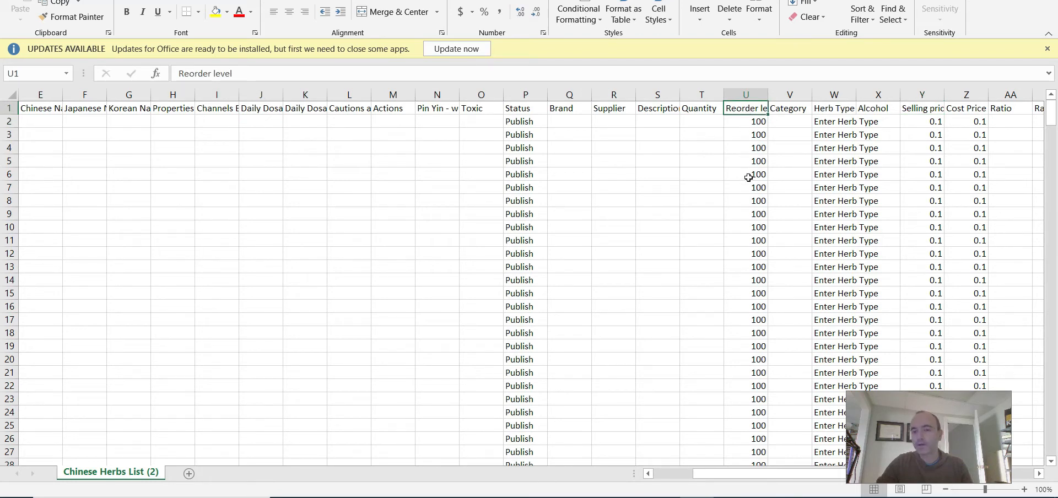
click(753, 123)
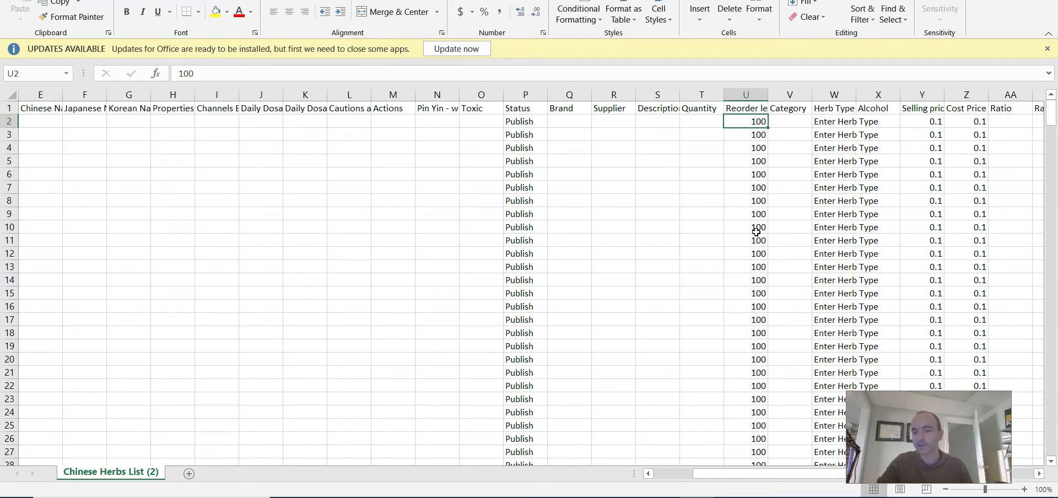
click(784, 121)
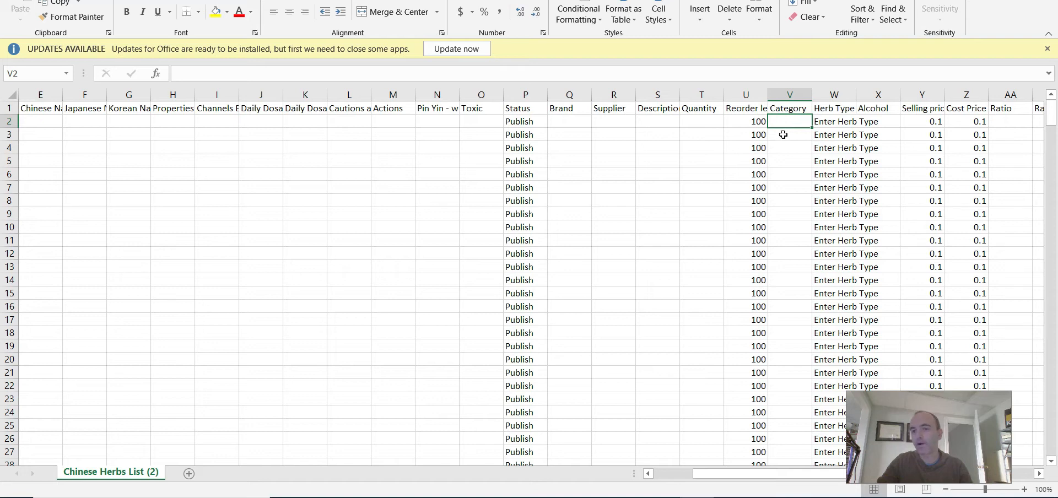
click(828, 111)
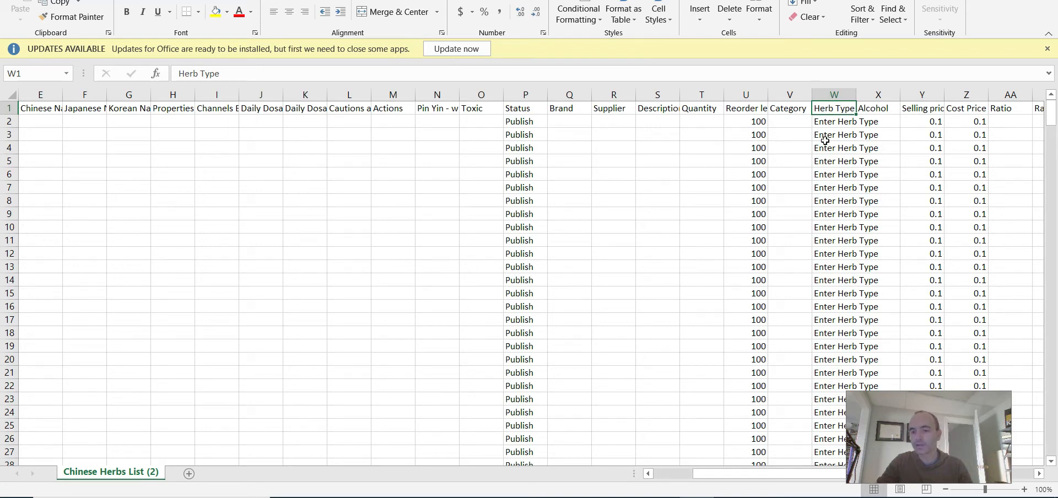
- Set the first herb's Herb Type in cell W2 to Granules
click(826, 122)
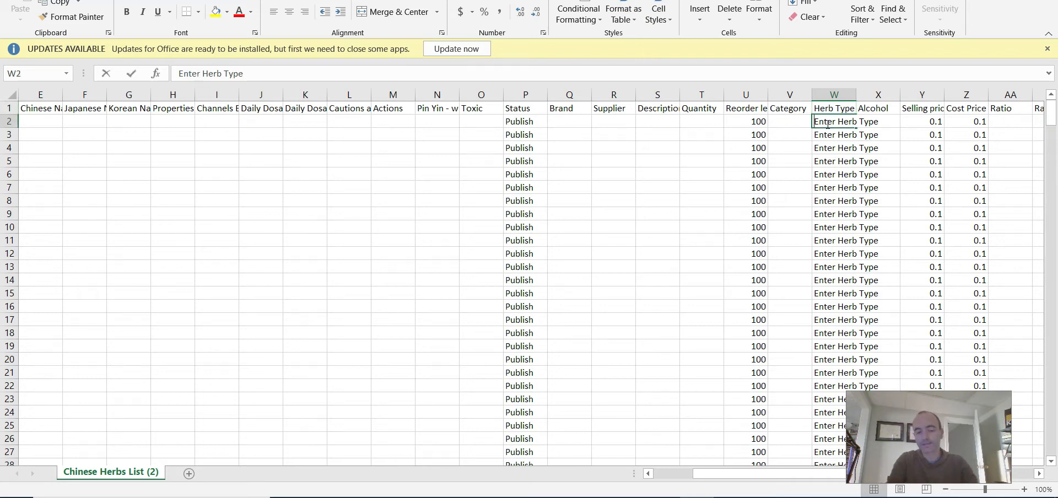
text(Granules)
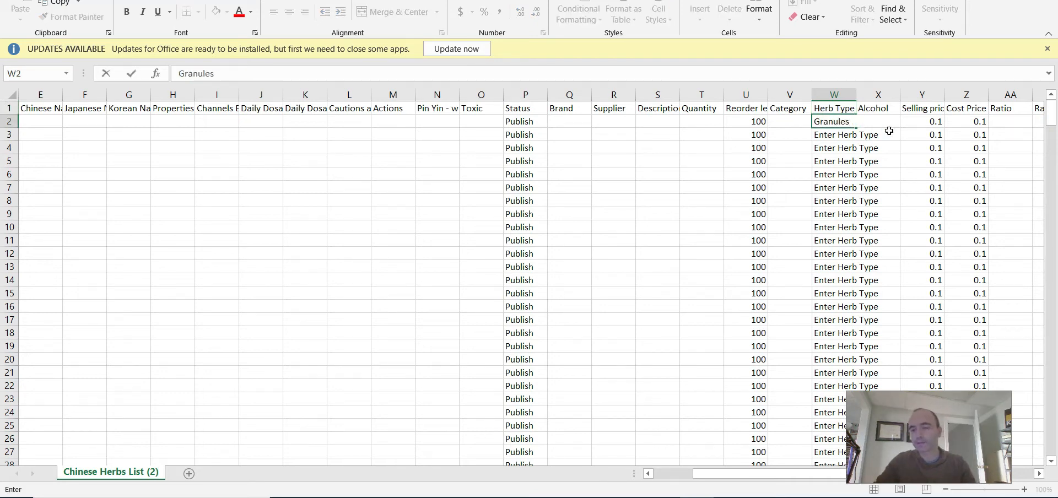
click(870, 149)
- Try to copy Granules from W2 and paste it over the Herb Type cells down to row 367
click(828, 124)
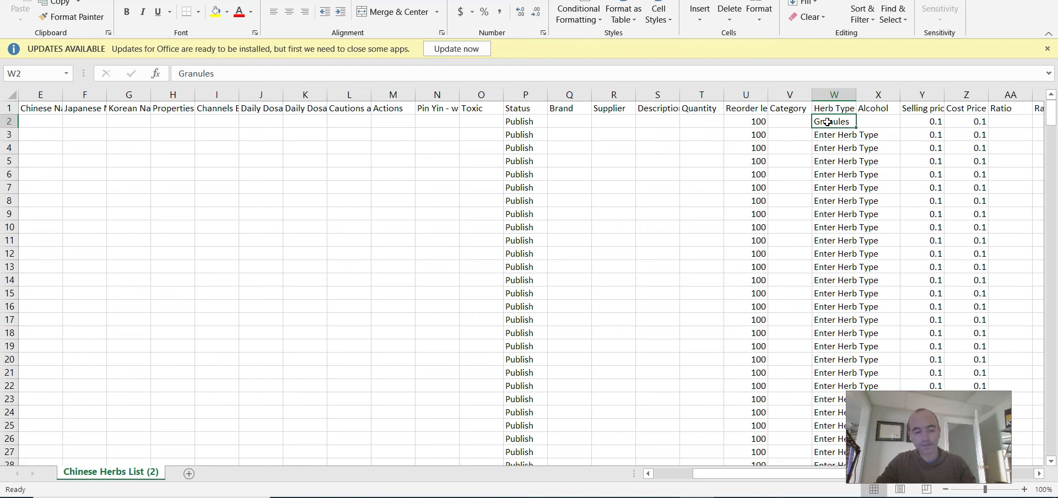
key(ctrl+c)
scroll(828, 122, down, 20)
drag(828, 122, 828, 122)
scroll(828, 122, down, 9)
scroll(828, 122, down, 18)
scroll(828, 122, down, 7)
scroll(827, 122, down, 20)
scroll(828, 122, down, 9)
key(shift+Up)
key(shift+Up)
key(shift+Up)
key(shift+Up)
key(shift+Up)
key(shift+Up)
key(shift+Up)
key(shift+Up)
key(shift+Up)
key(shift+Up)
key(shift+Up)
key(shift+Up)
key(shift+Up)
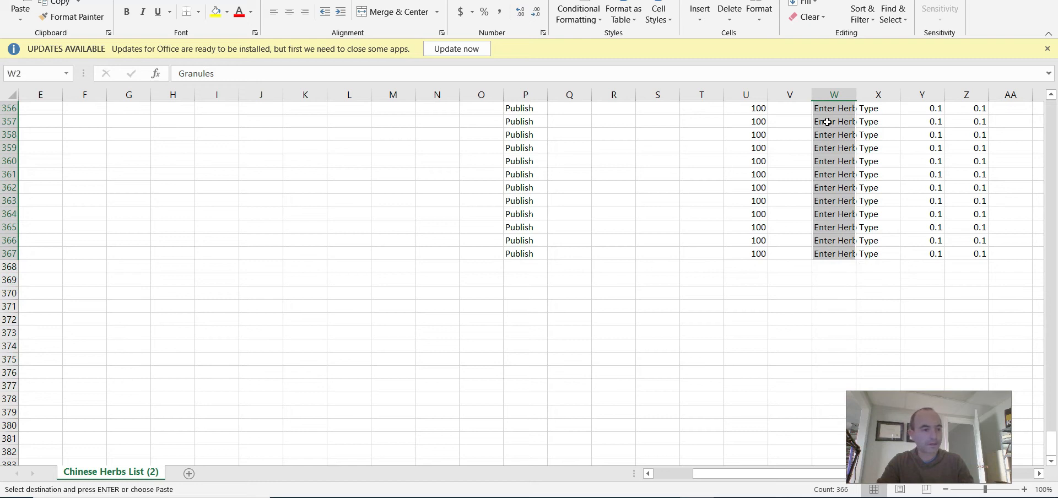
key(ctrl+v)
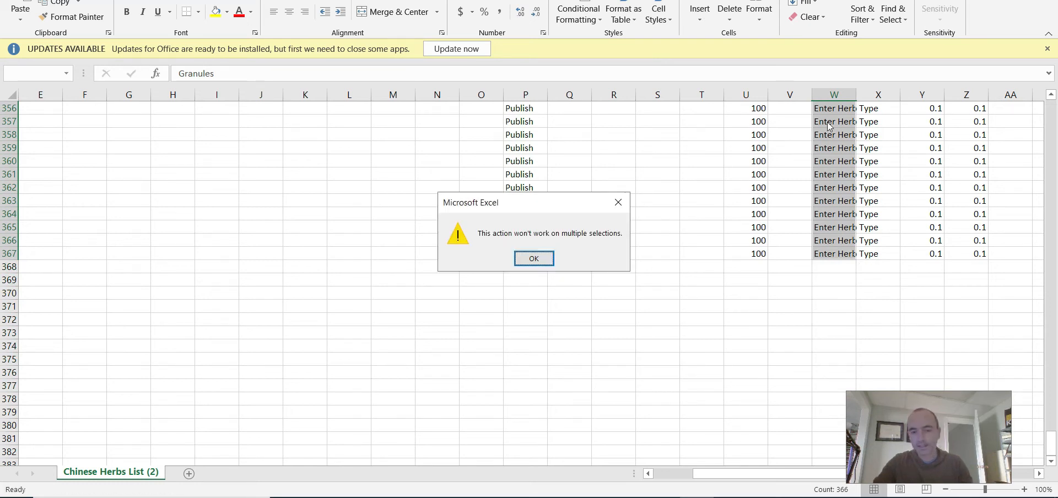
click(538, 259)
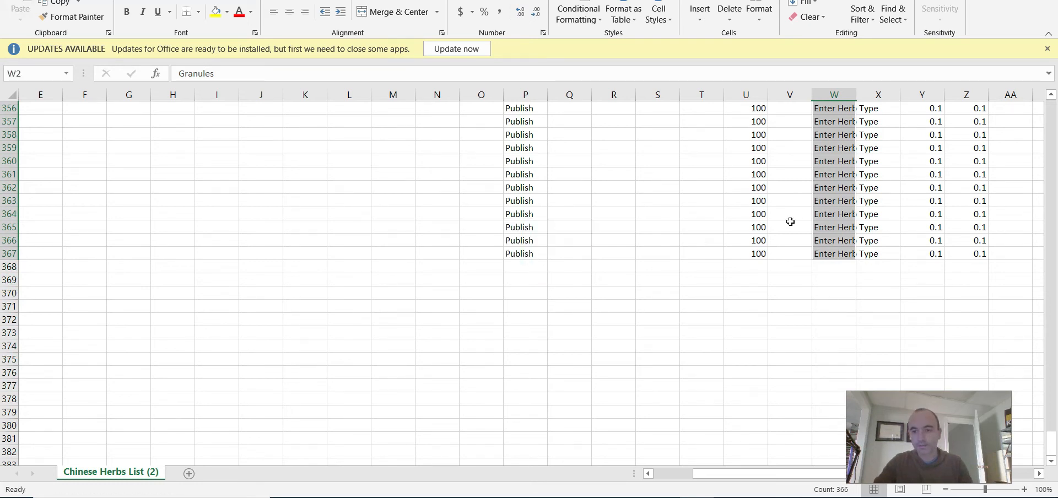
- Copy Granules from W2 and paste it over the Herb Type cells for every herb down to row 367
scroll(791, 222, up, 20)
drag(1051, 346, 1056, 102)
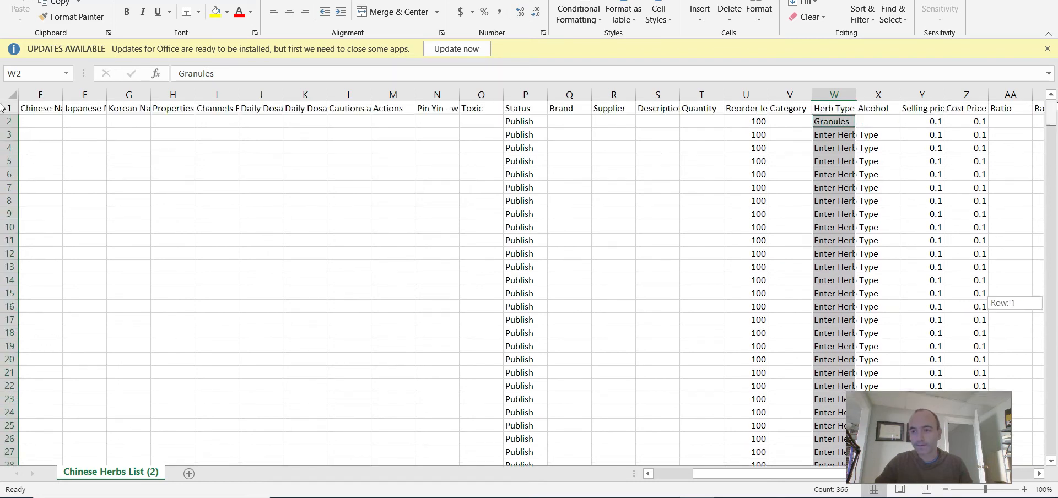
click(830, 122)
key(ctrl+c)
drag(831, 124, 830, 124)
scroll(830, 124, down, 20)
scroll(831, 123, down, 20)
scroll(831, 124, up, 4)
key(ctrl+v)
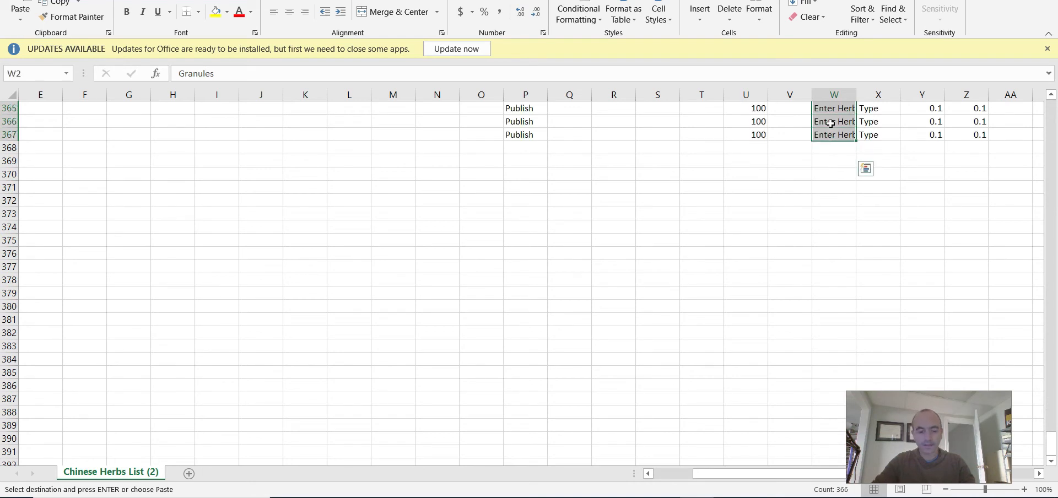
click(867, 146)
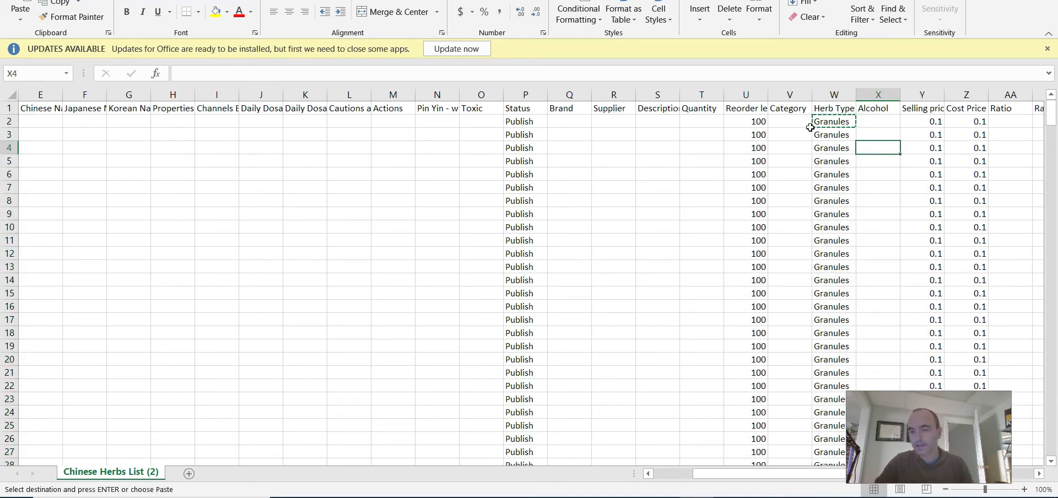
- Enter example Alcohol values of 40, 50 and 35 for the first three herbs in X2 to X4
click(876, 120)
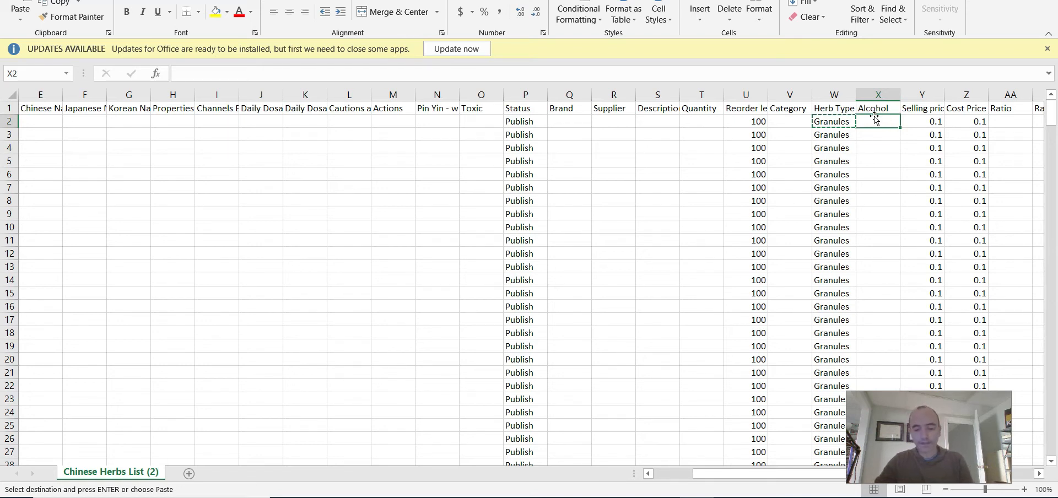
text(40)
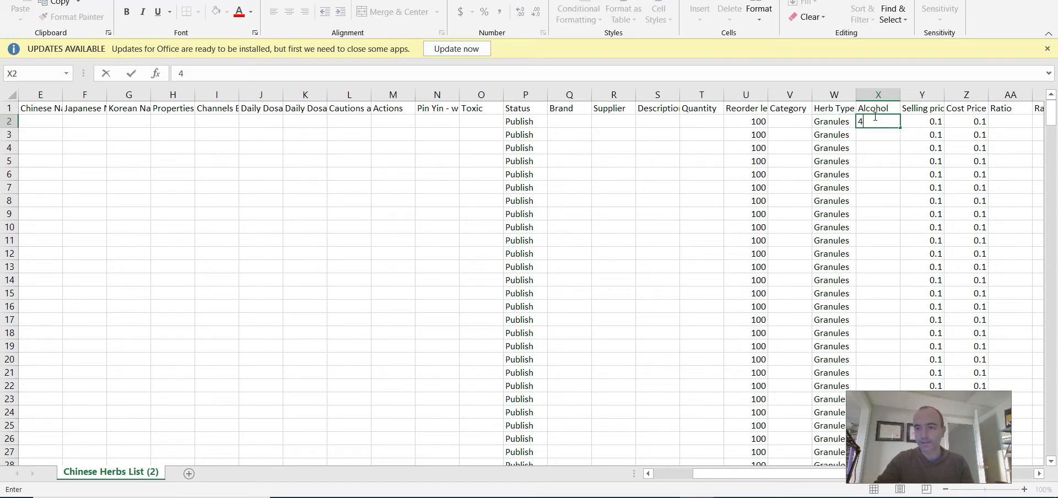
click(893, 156)
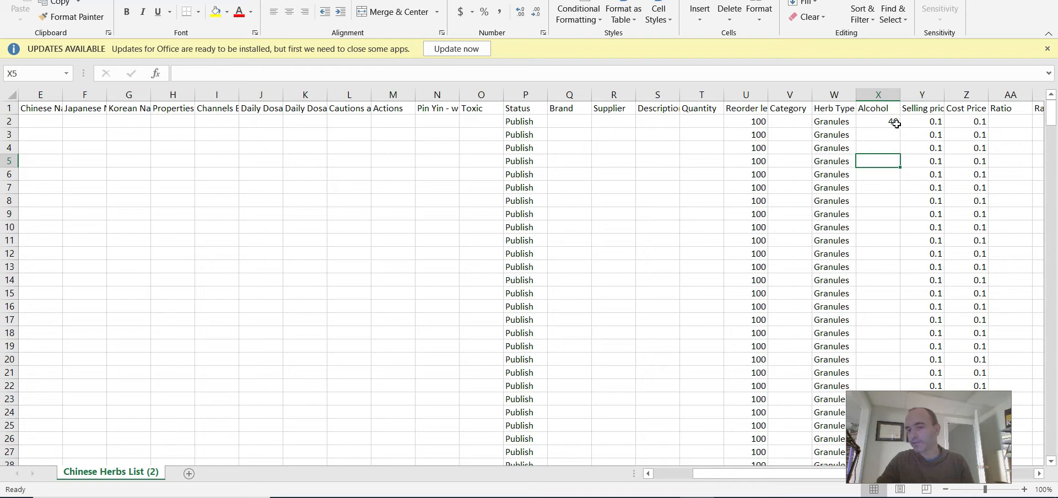
click(884, 137)
text(50)
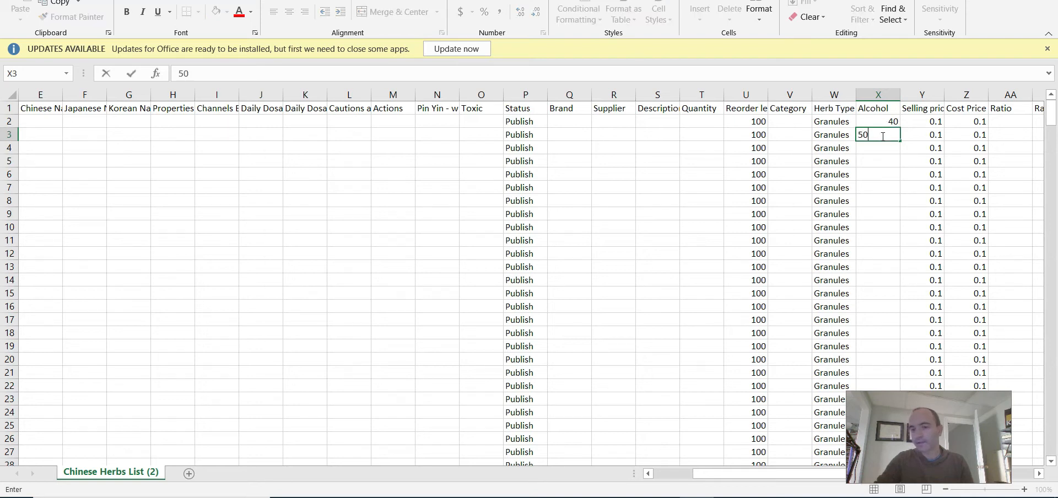
click(884, 148)
text(35)
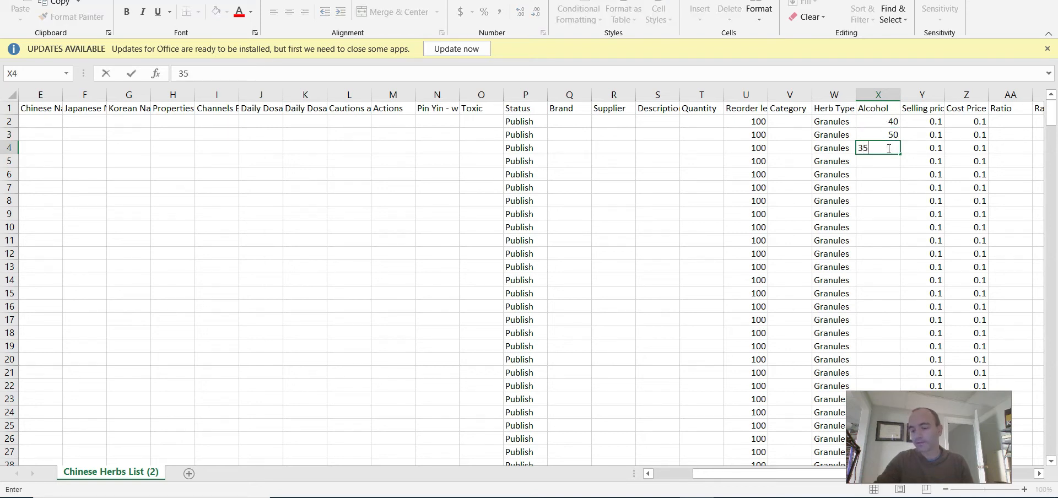
click(894, 186)
- Clear the example Alcohol values from cells X2 through X4
drag(873, 123, 874, 148)
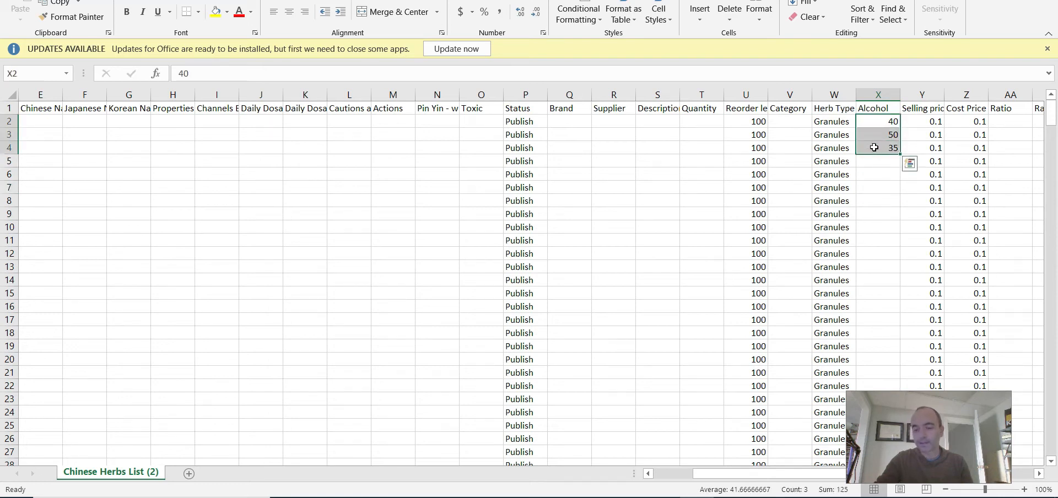
key(Delete)
click(904, 159)
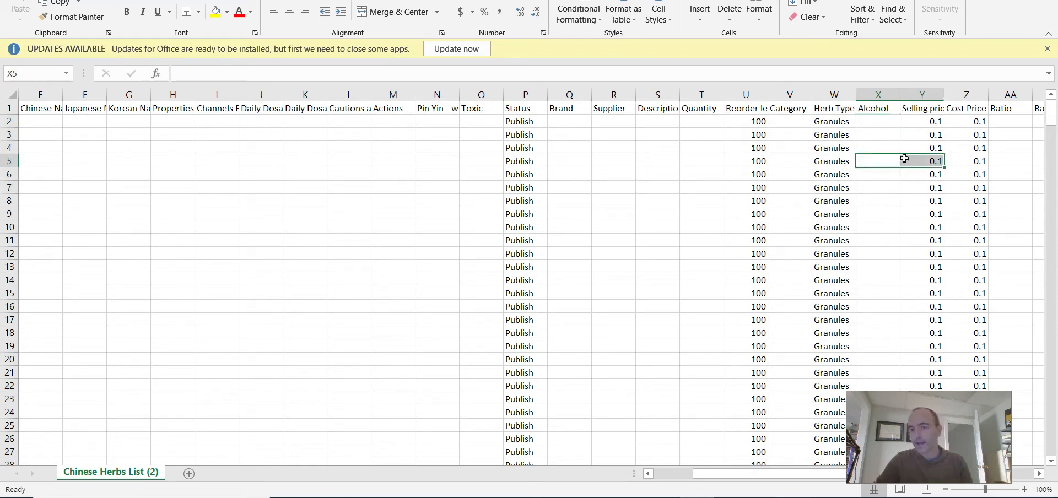
- Review the Selling price and Cost Price columns and the Ratio, Range Slab and Price Slab columns beyond them
click(928, 111)
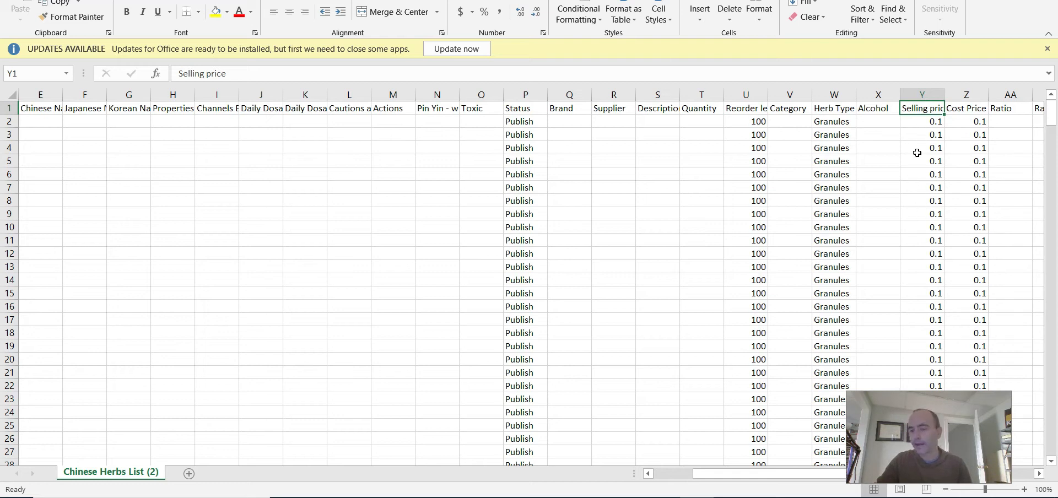
click(919, 122)
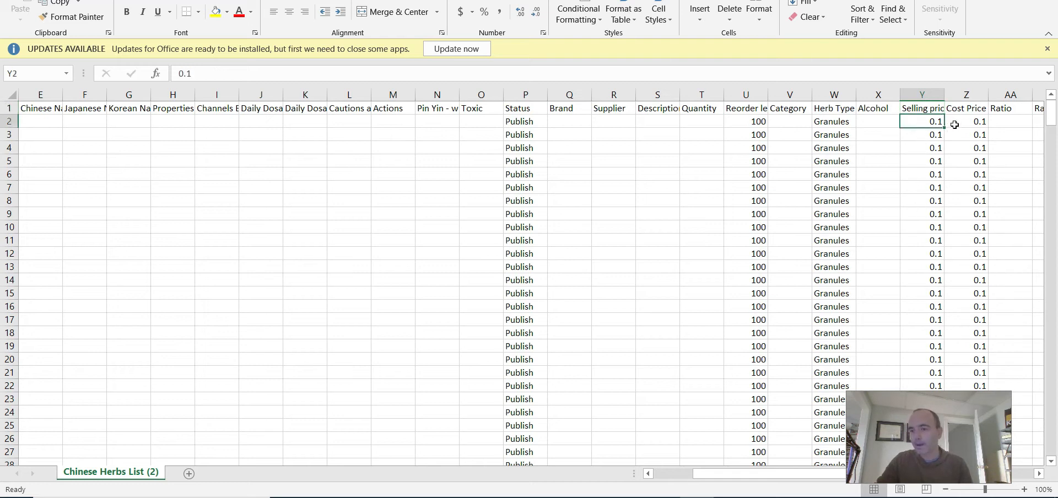
click(957, 109)
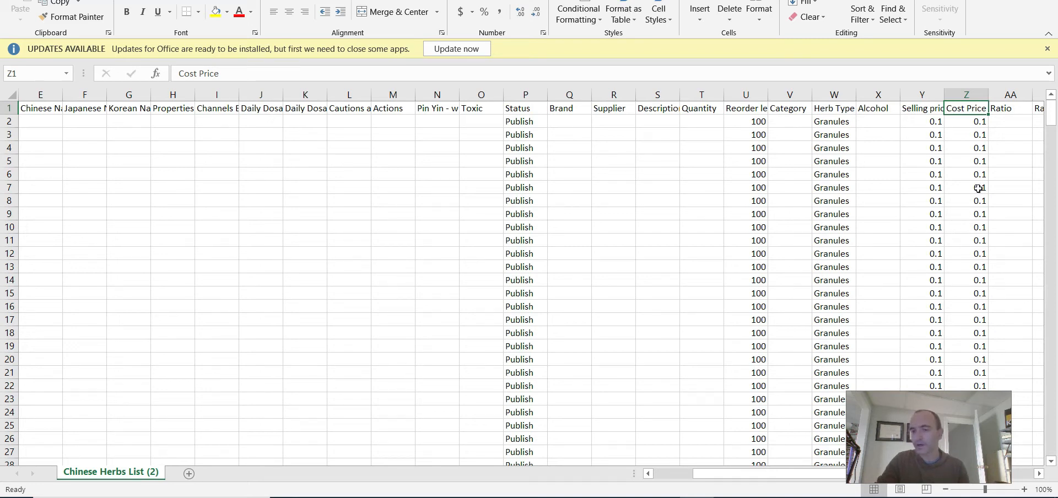
click(963, 124)
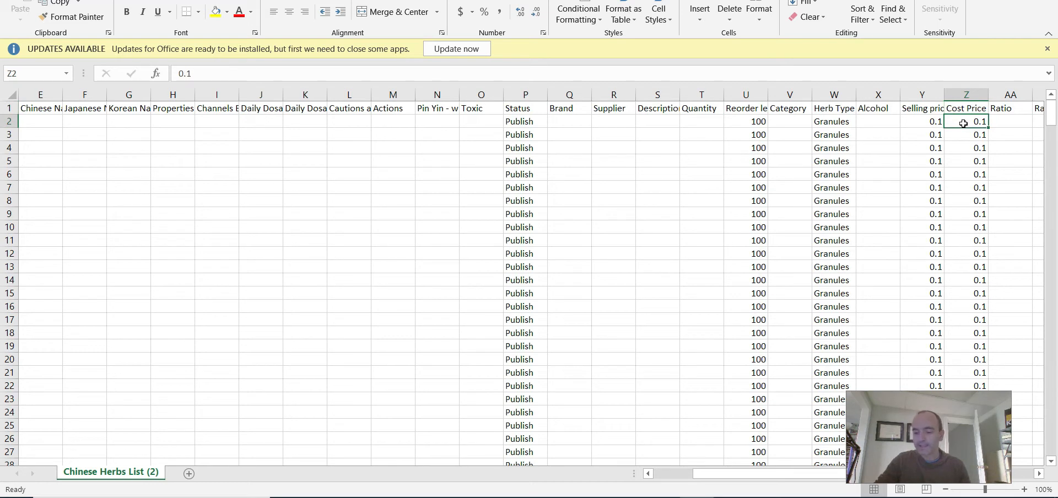
key(Right)
key(Right)
key(Right)
key(Right)
key(Right)
key(Right)
key(Right)
key(Right)
key(Right)
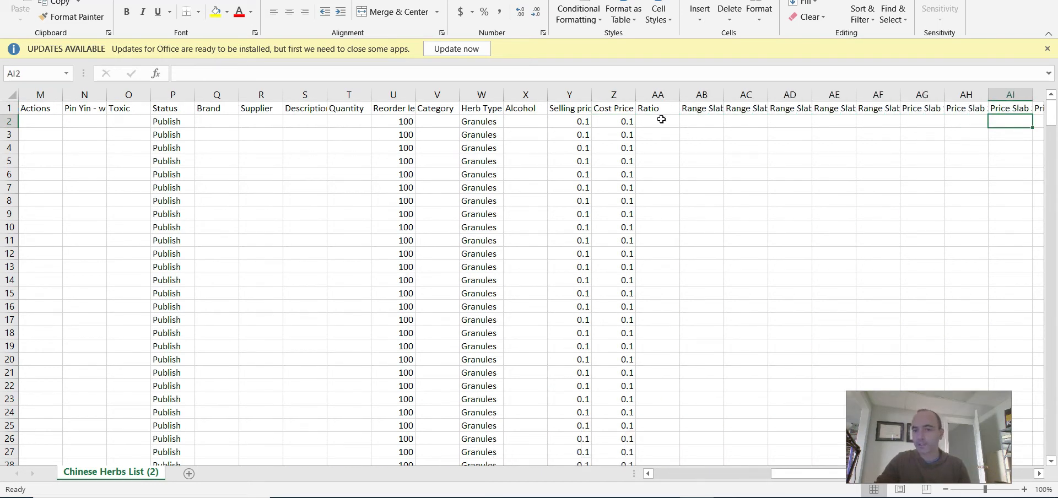
- Set the first herb's Ratio in cell AA2 to 5
click(662, 120)
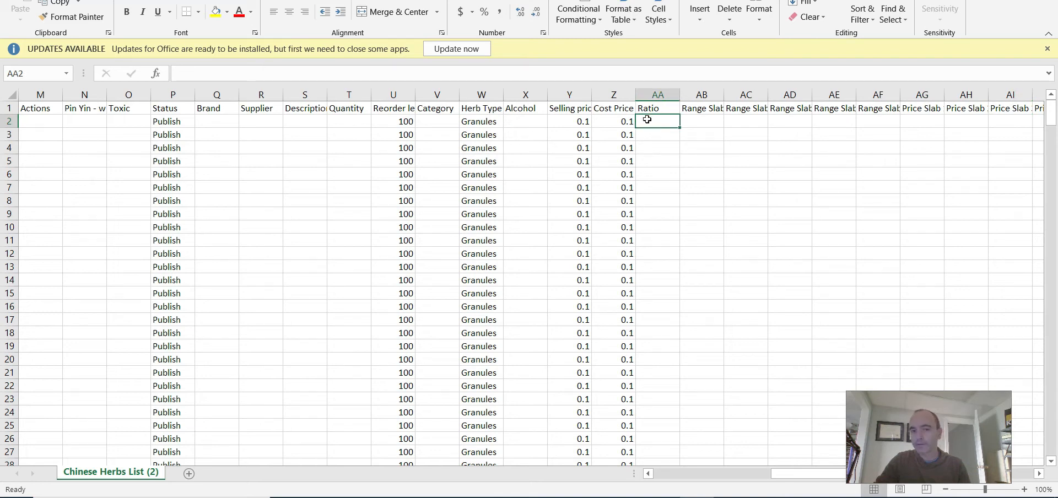
text(5)
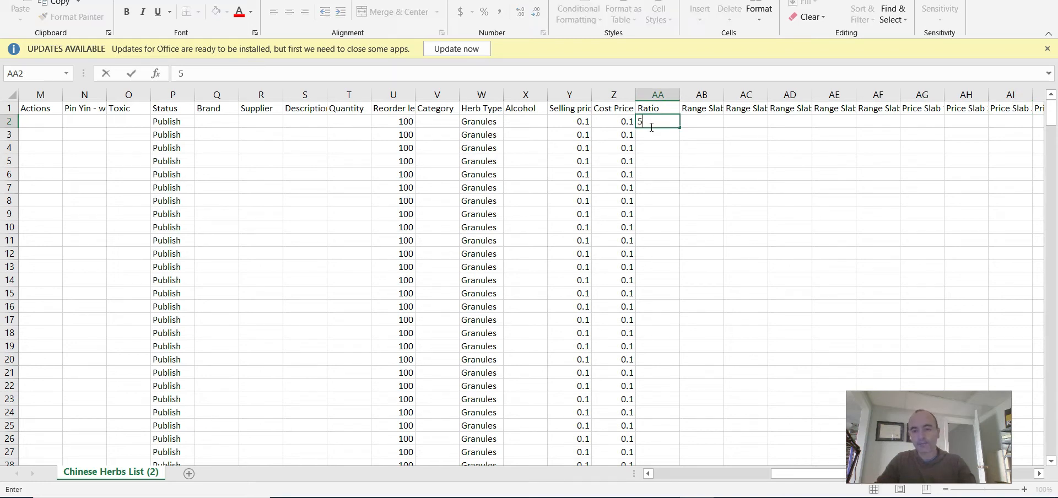
click(713, 183)
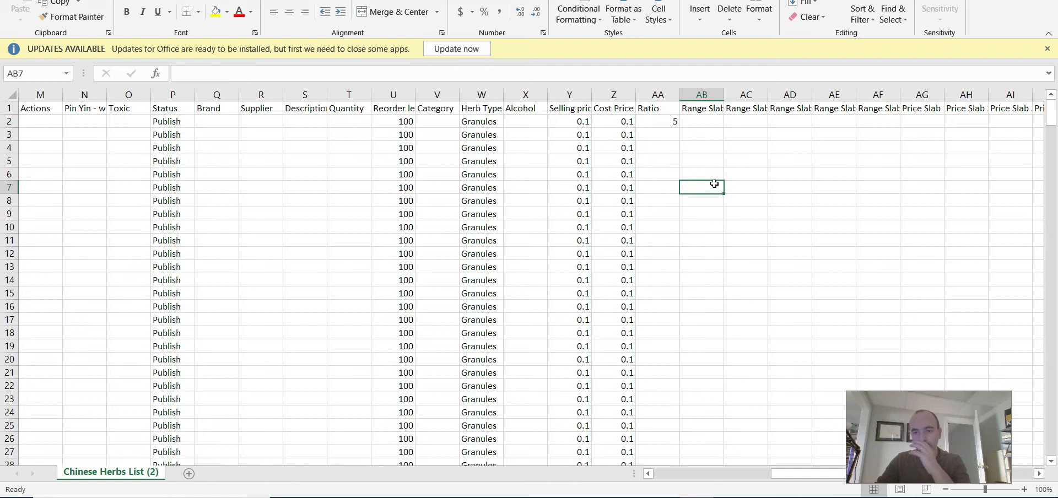
- Copy the Ratio from AA2 and paste it to every herb row down to AA367
click(654, 123)
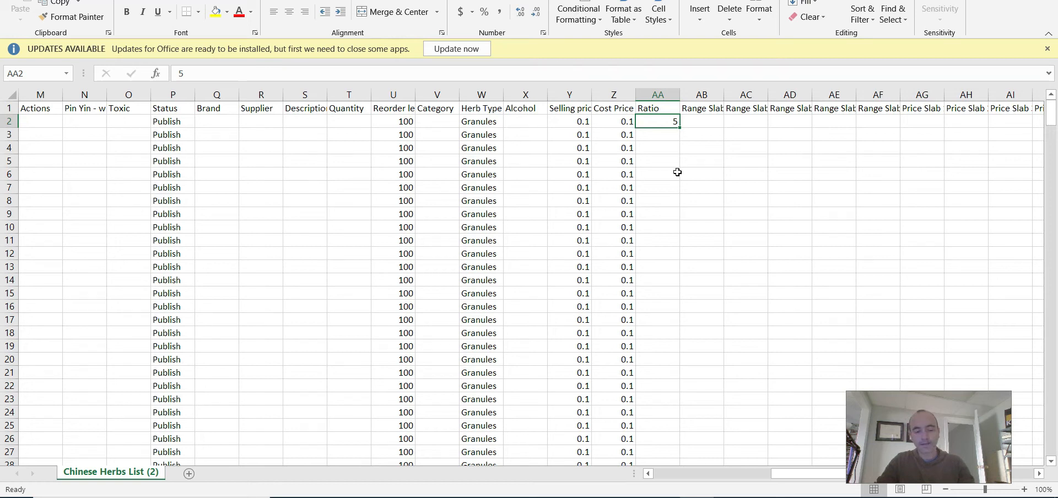
key(ctrl+c)
key(shift+Page_Down)
key(shift+Page_Down)
key(shift+Page_Down)
key(shift+Page_Down)
key(shift+Page_Down)
key(shift+Page_Down)
key(shift+Page_Down)
key(shift+Page_Down)
key(shift+Page_Down)
key(shift+Page_Down)
key(shift+Page_Down)
key(shift+Page_Down)
key(shift+Page_Down)
key(shift+Page_Down)
key(shift+Page_Up)
key(shift+Down)
key(shift+Down)
key(shift+Down)
key(shift+Down)
key(shift+Down)
key(shift+Down)
key(shift+Down)
key(shift+Down)
key(shift+Down)
key(shift+Down)
key(shift+Down)
key(shift+Down)
key(shift+Down)
key(shift+Down)
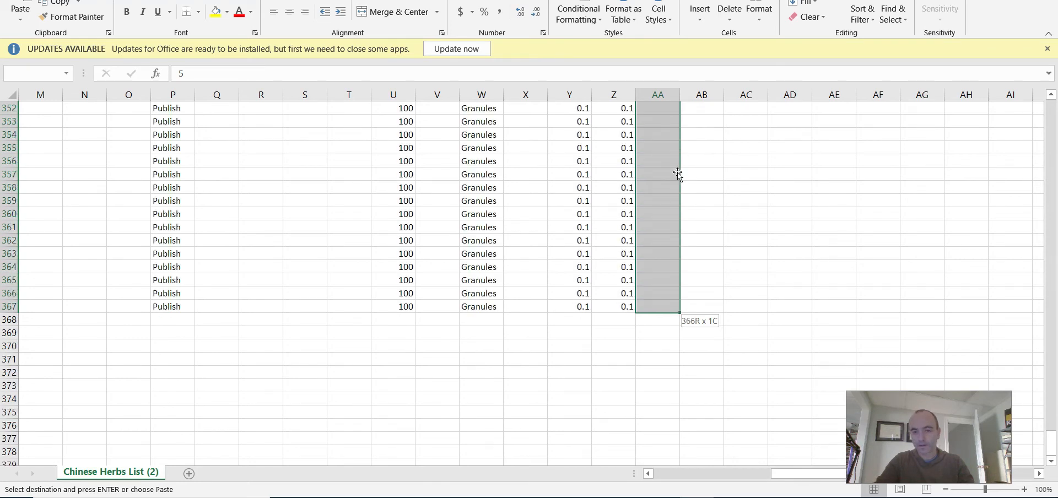
key(ctrl+v)
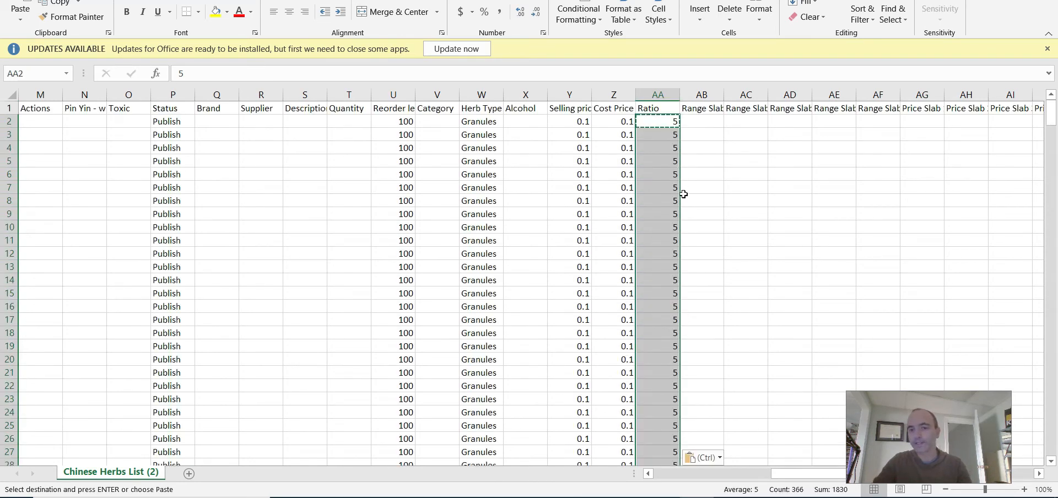
click(683, 194)
- Try a Ratio of 0 in cell AA6 and return it to 5
click(664, 177)
text(0)
click(709, 174)
click(660, 177)
key(ctrl+z)
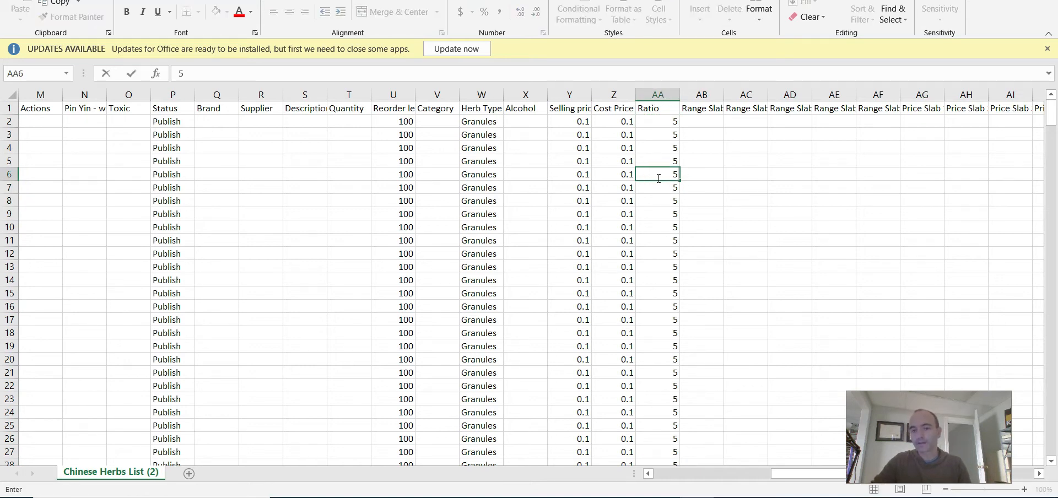
click(730, 201)
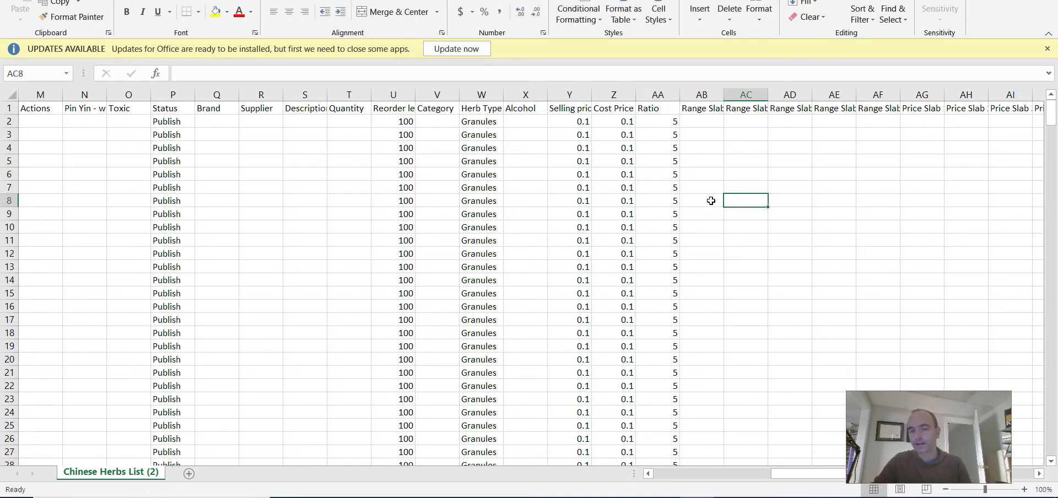
- Widen the Range Slab 1, Range Slab 2 and Range Slab 3 columns to fit their headers
double_click(724, 93)
double_click(779, 93)
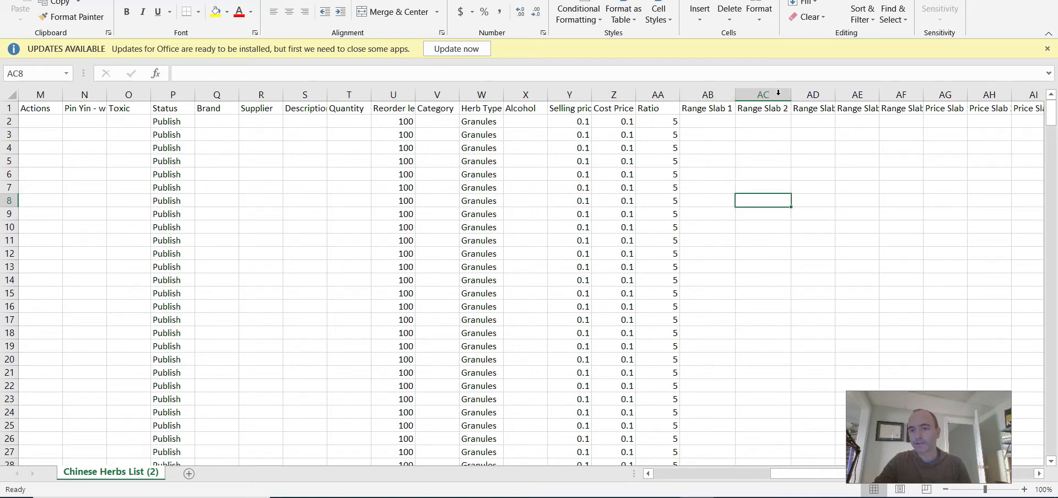
double_click(835, 95)
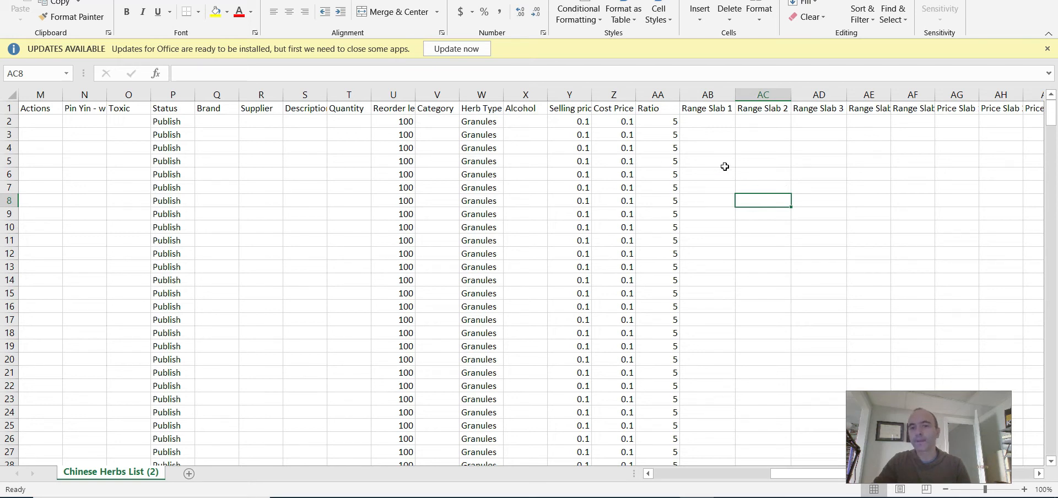
- Try to enter the range 1-10 as the first herb's Range Slab 1 in cell AB2
click(710, 120)
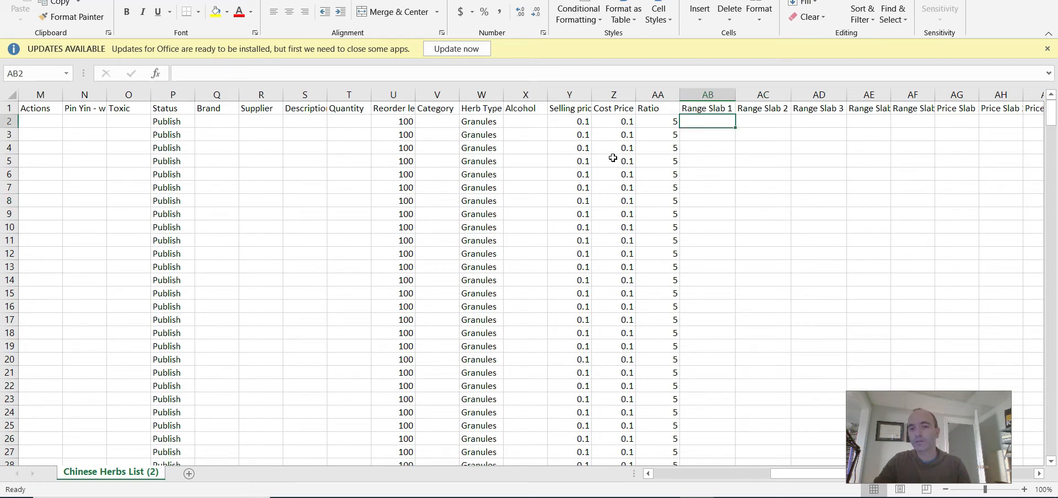
click(568, 124)
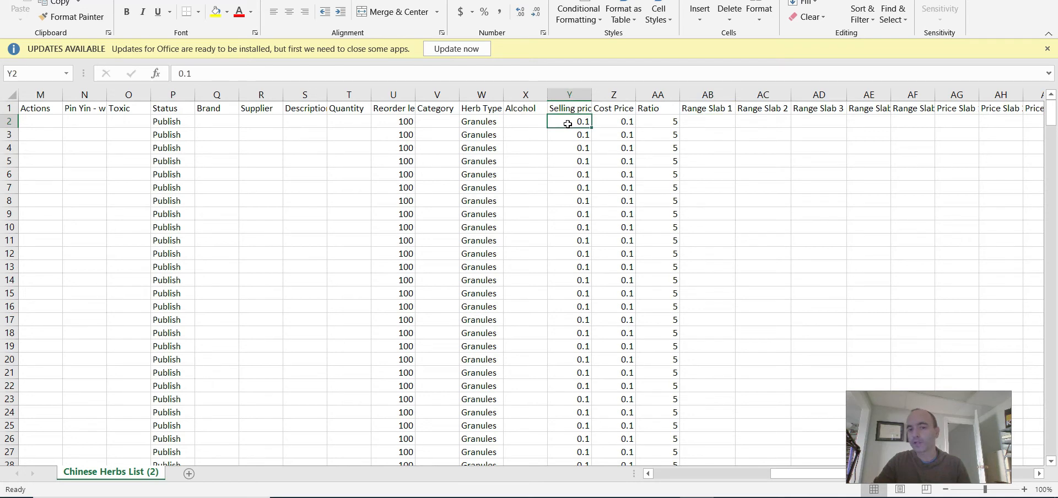
click(715, 125)
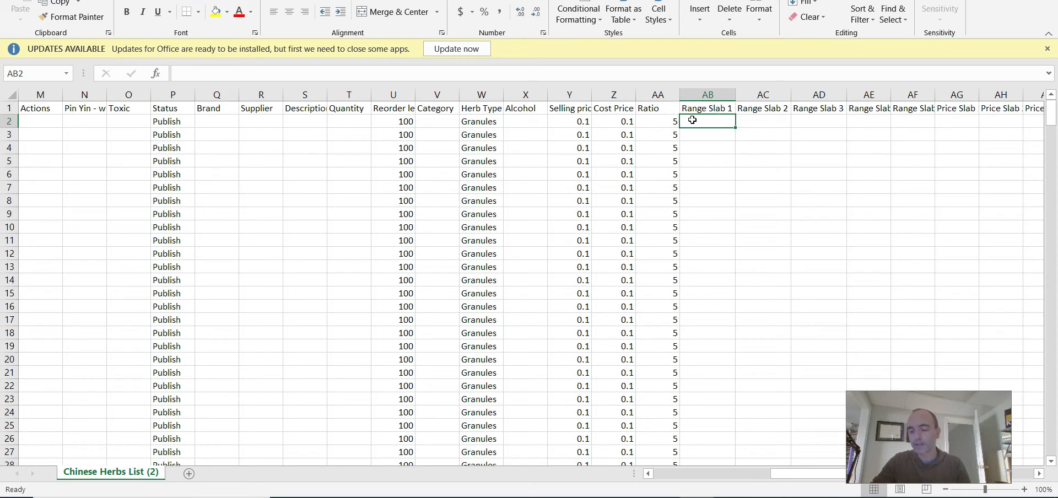
text(1-)
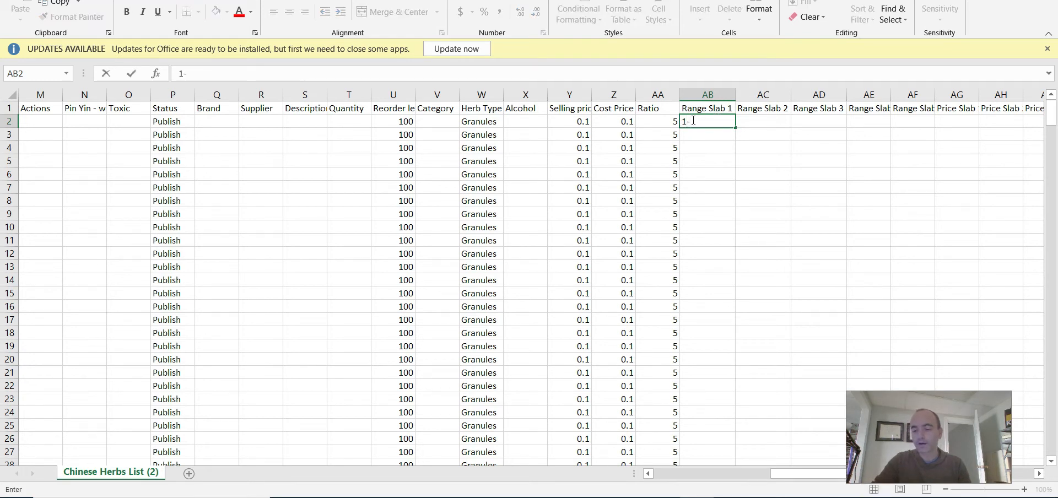
text(10)
key(Return)
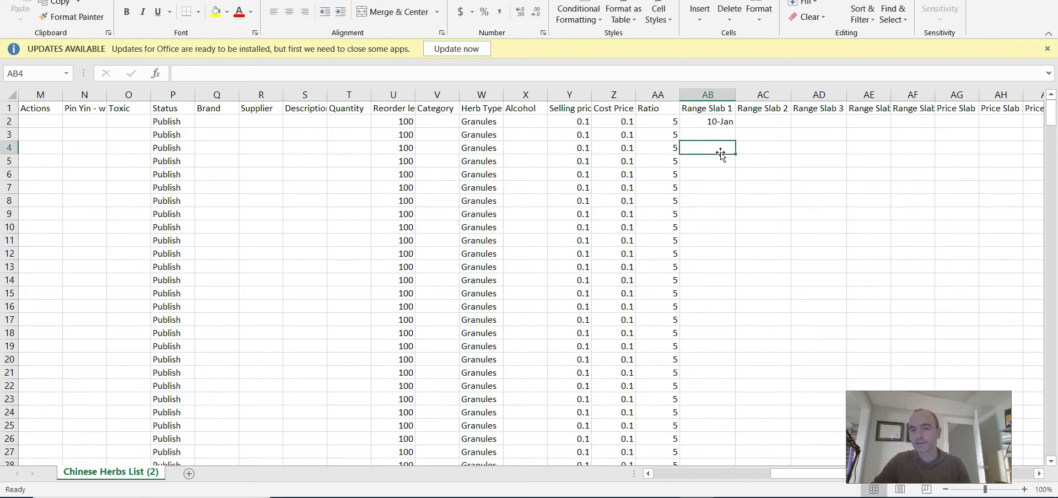
- Set the first herb's Range Slab 1 in cell AB2 to 0-10
click(721, 121)
text(0-10)
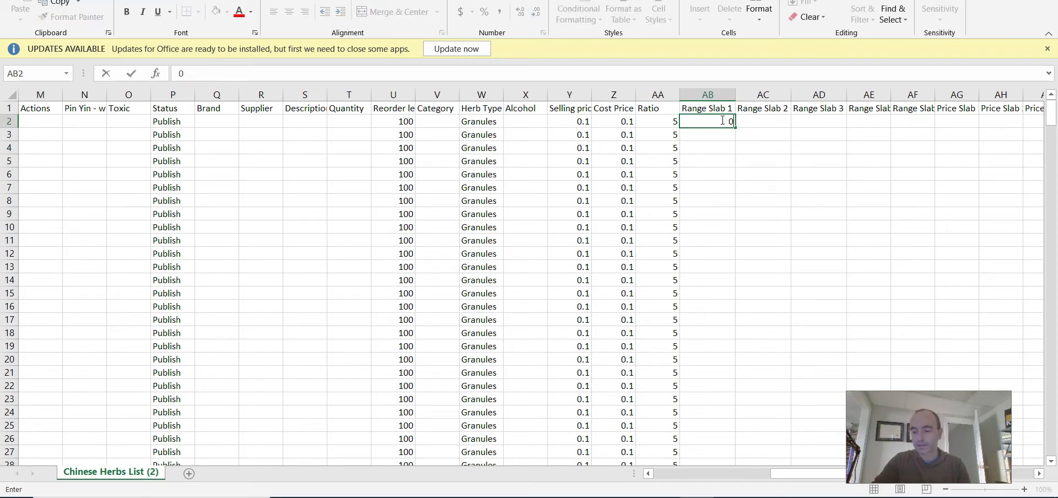
click(777, 164)
- Set the first herb's Range Slab 2 in AC2 to 10.1-25 and Range Slab 3 in AD2 to 25.1-50
click(761, 124)
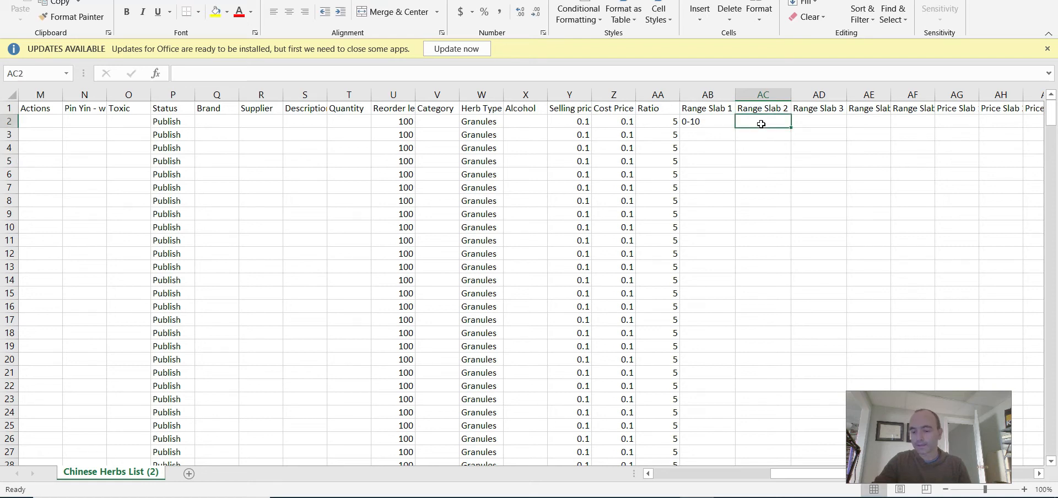
text(10.1-25)
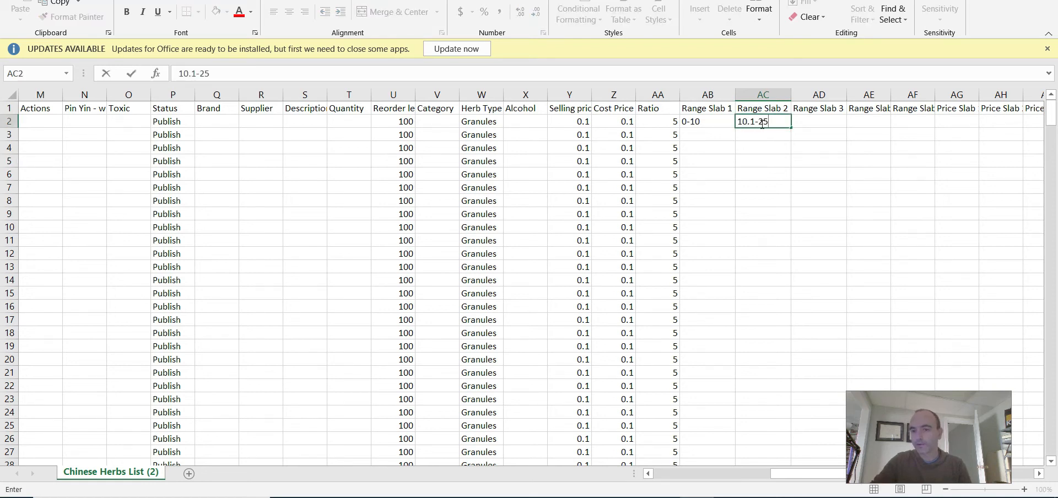
click(806, 182)
click(818, 120)
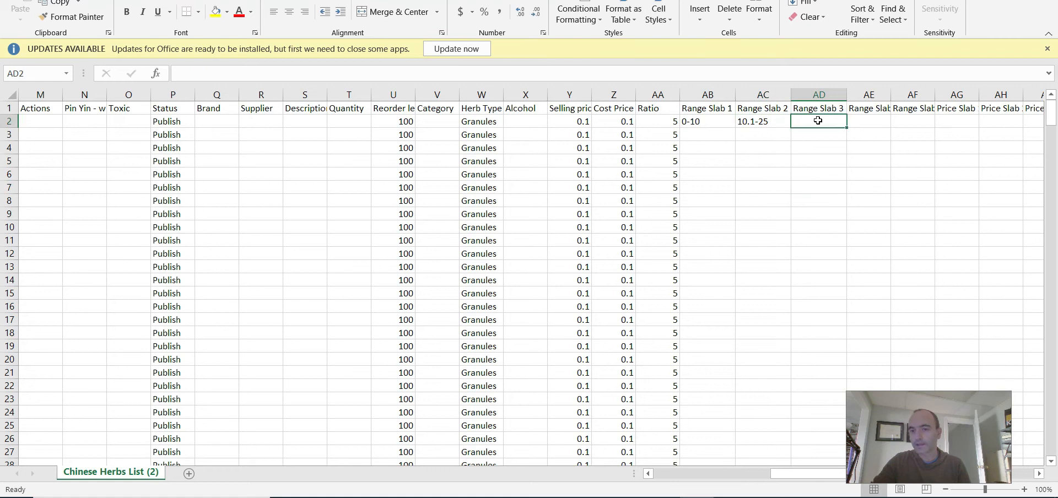
text(25.1-50)
click(887, 174)
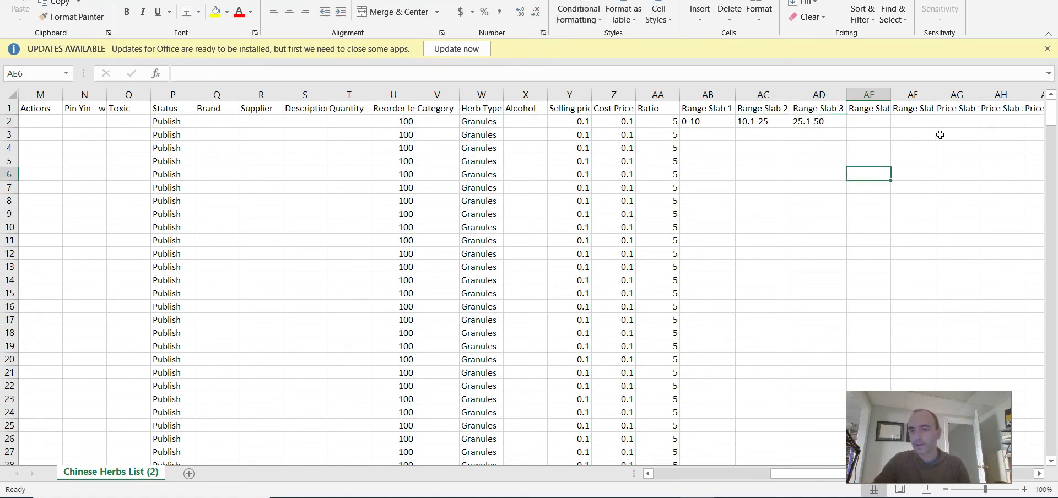
- Set the first herb's Price Slab 1 in cell AG2 to 0.1
click(955, 108)
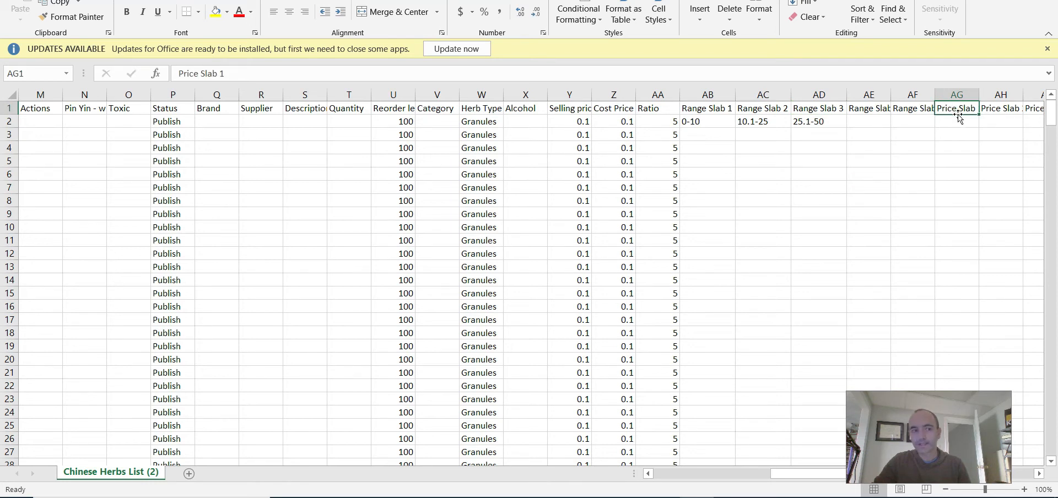
click(959, 122)
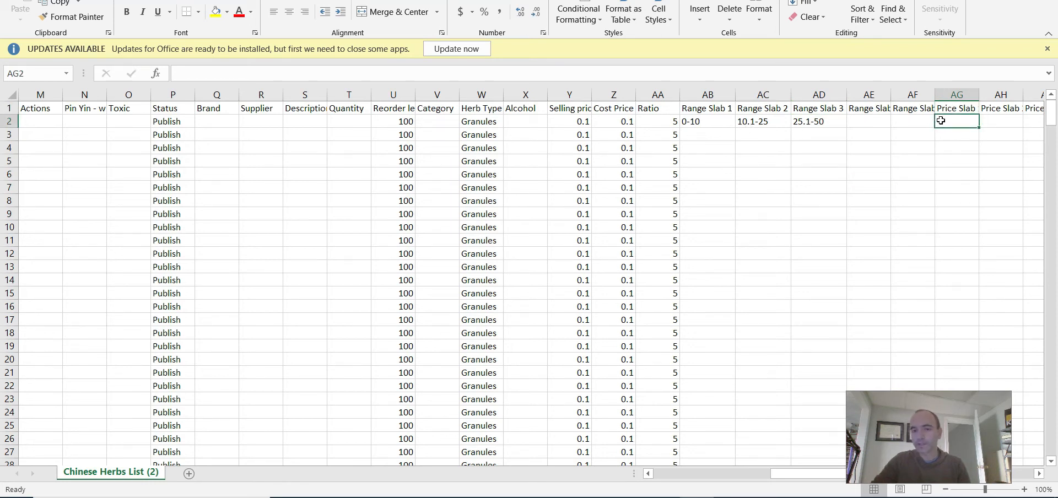
text(0.1)
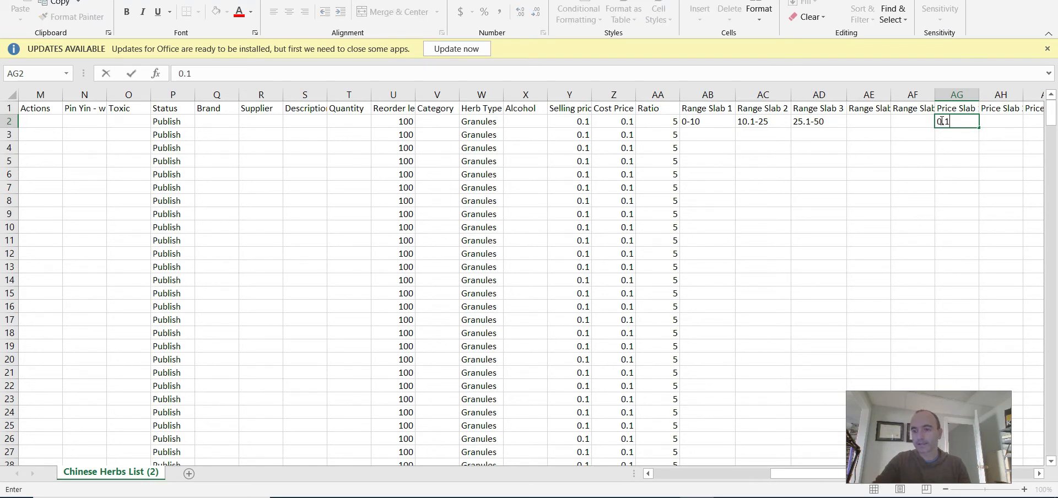
click(987, 160)
- Set the first herb's Price Slab 2 in cell AH2 to 0.09
click(1002, 124)
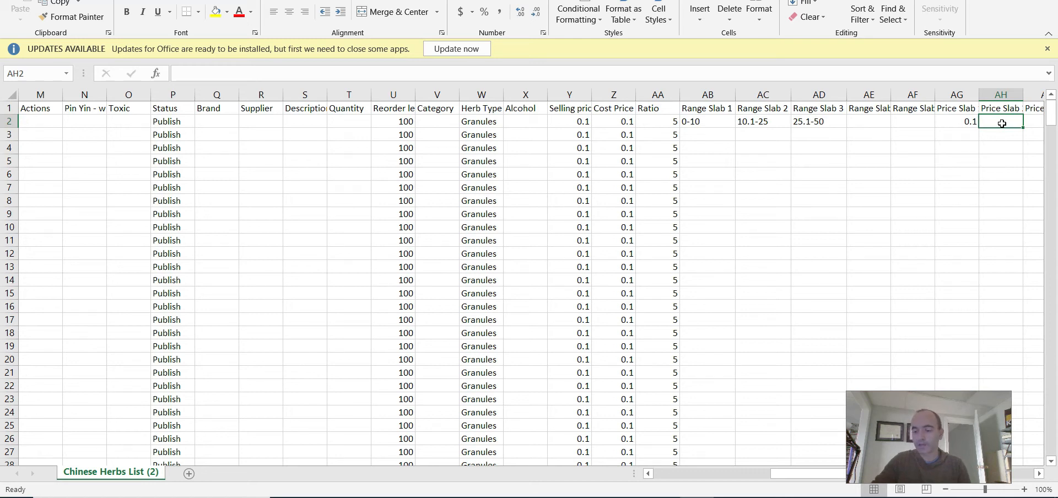
text(0.09)
click(1002, 159)
click(1015, 124)
text(.)
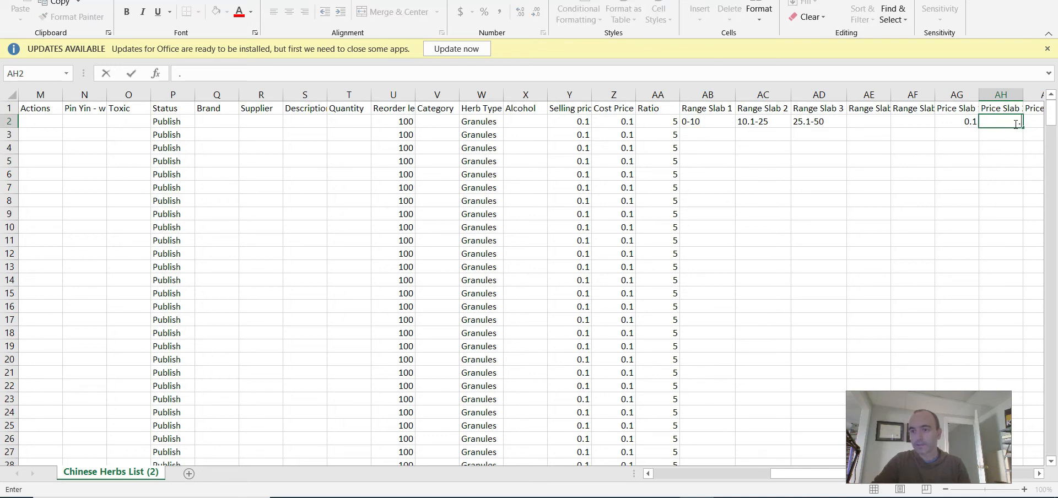
key(BackSpace)
text(0.09)
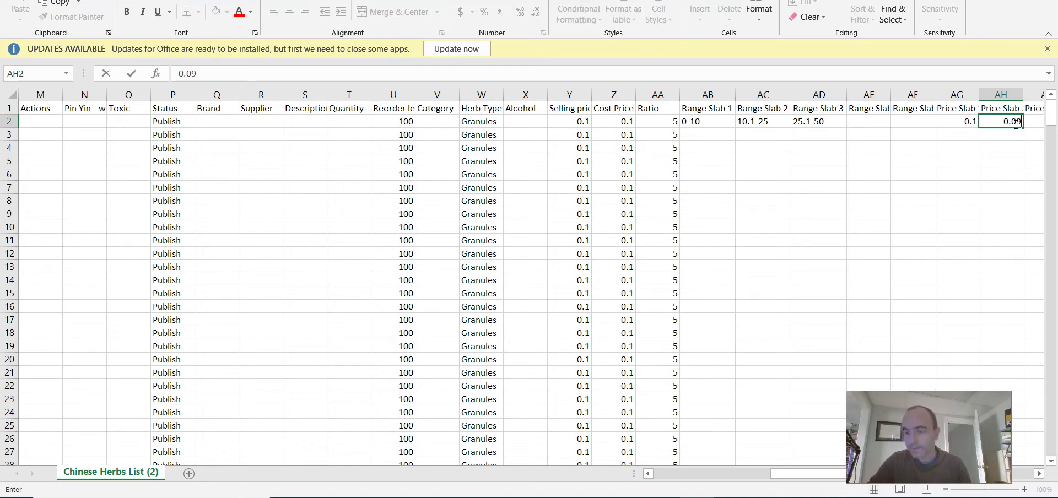
- Set the first herb's Price Slab 3 in cell AI2 to 0.08
key(Tab)
key(Tab)
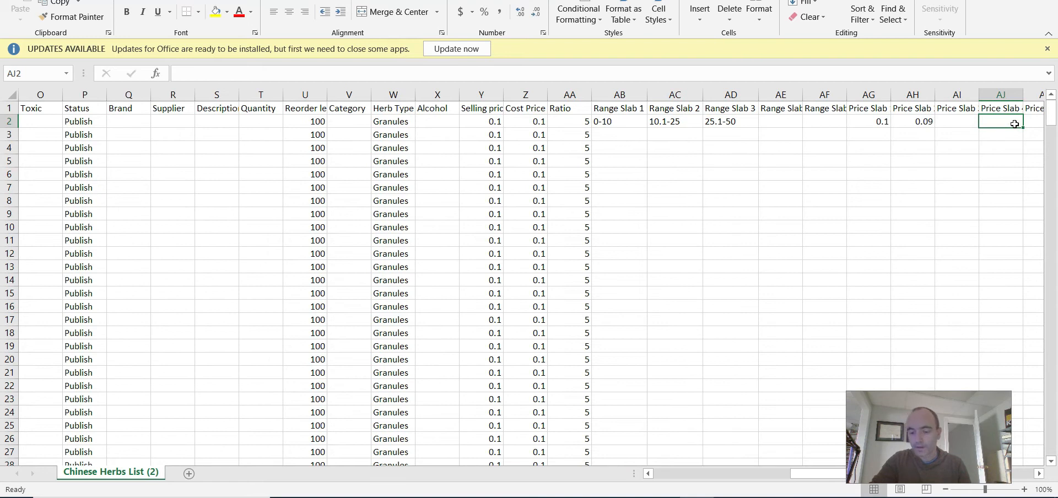
key(shift+Tab)
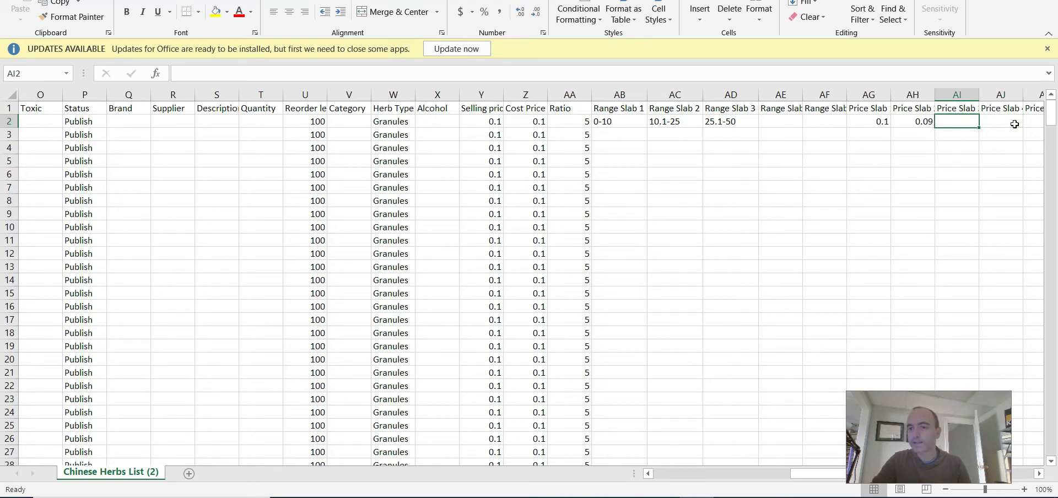
text(0.08)
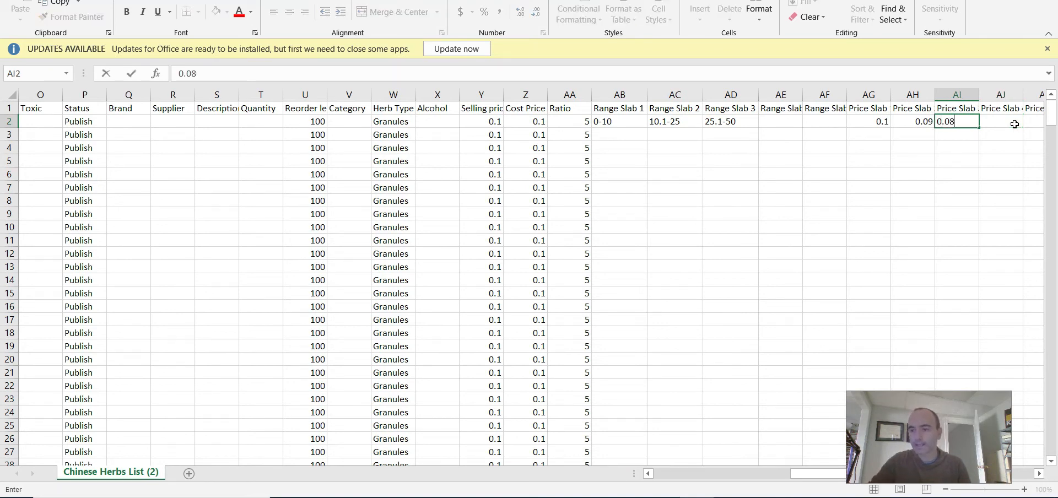
click(993, 164)
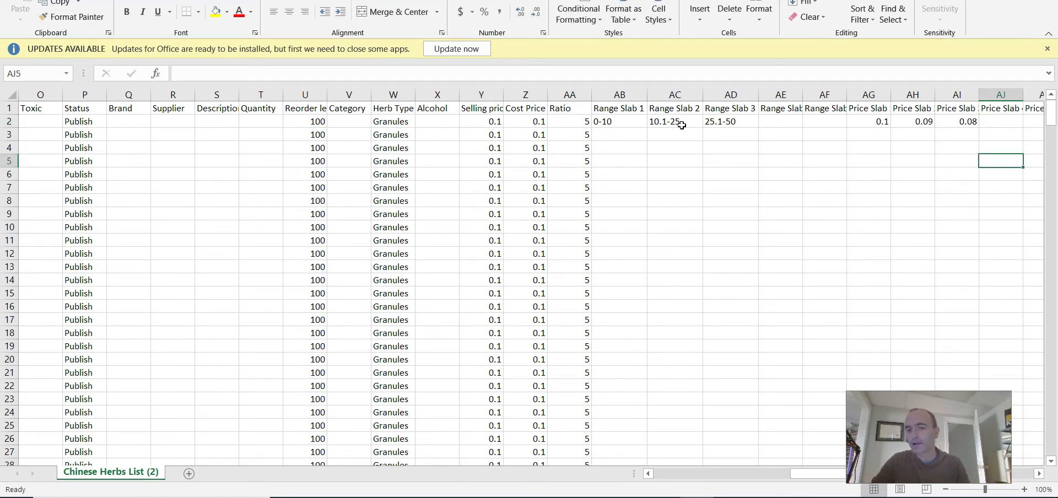
- Examine the remaining columns from Price Slab 4 through Image Url and Herb Import Id, and look back along the row to Sku
click(1007, 121)
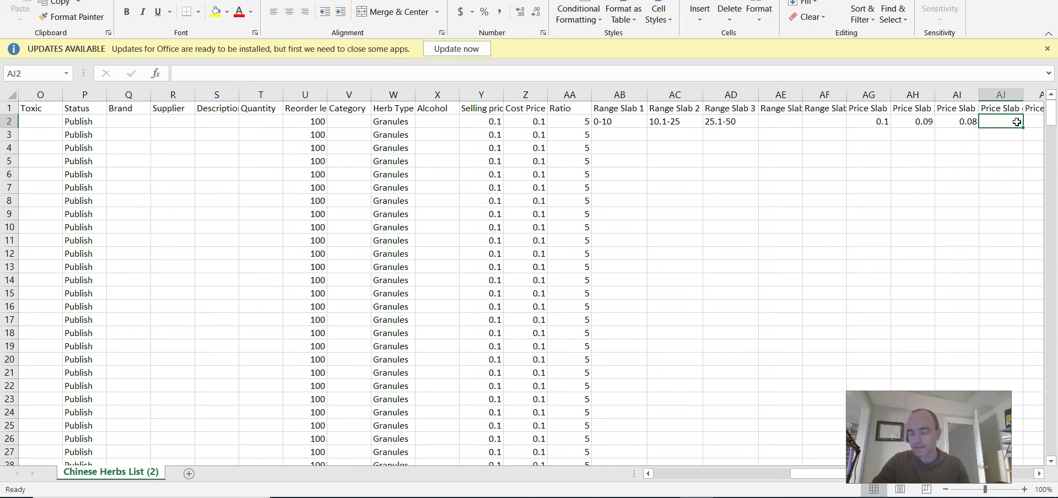
key(Right)
key(Right)
key(Right)
key(Right)
key(Right)
key(Right)
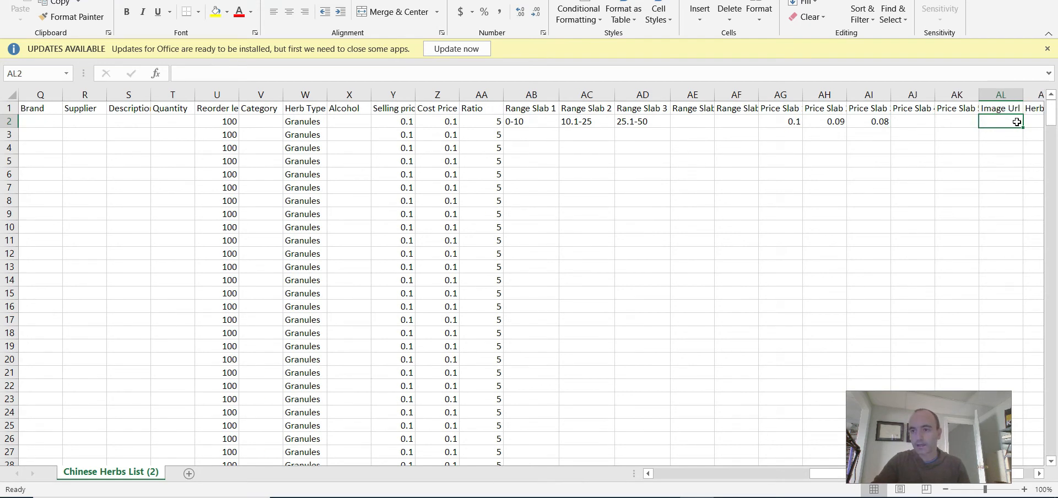
key(Left)
key(Left)
key(Left)
key(Left)
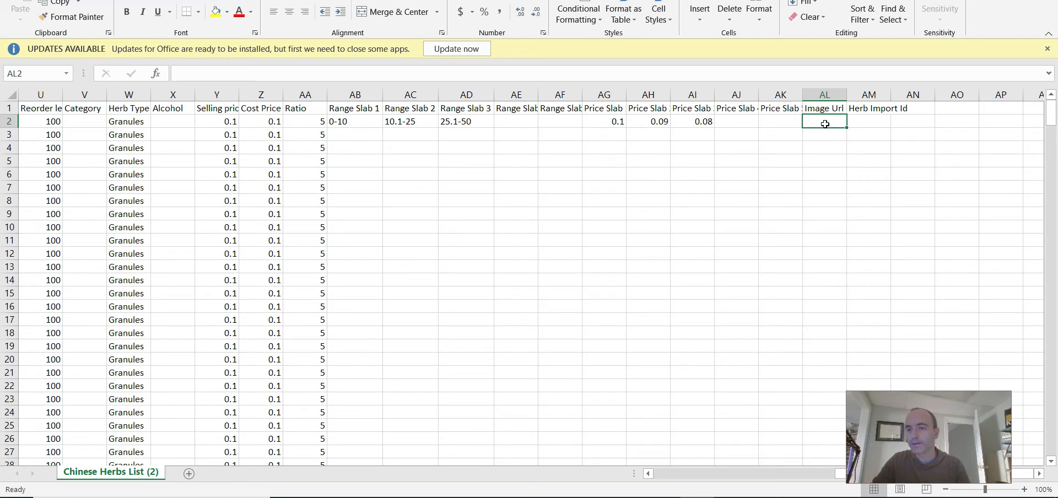
key(Left)
key(Left)
key(Left)
key(Left)
key(Left)
key(Left)
key(Left)
key(Left)
key(Left)
key(Left)
key(Left)
key(Left)
key(Left)
key(Left)
key(Left)
key(Left)
key(Left)
key(Left)
key(Left)
key(Left)
key(Left)
key(Left)
key(Left)
key(Left)
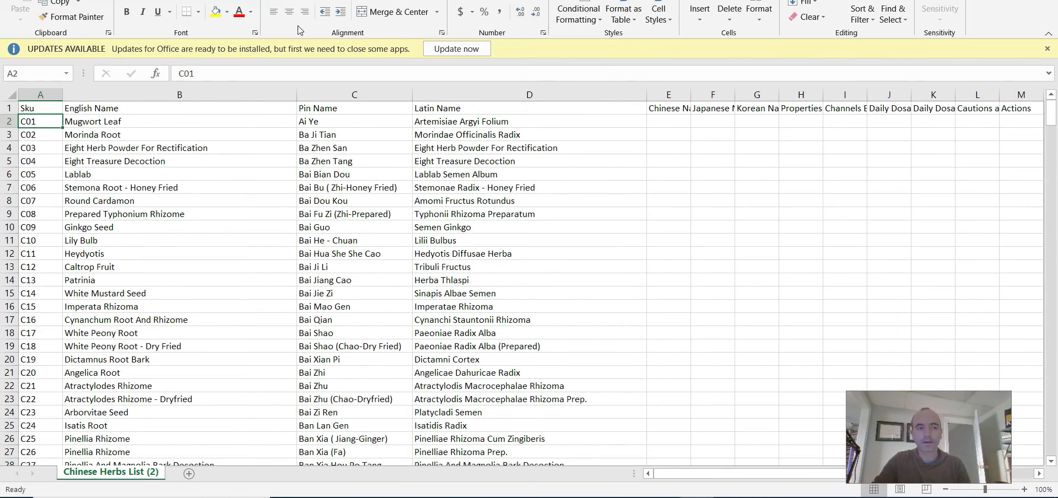
- Save the sheet to the Desktop as Chinese Herbs List (2) in CSV (Comma delimited) format, replacing the existing file
key(alt+f)
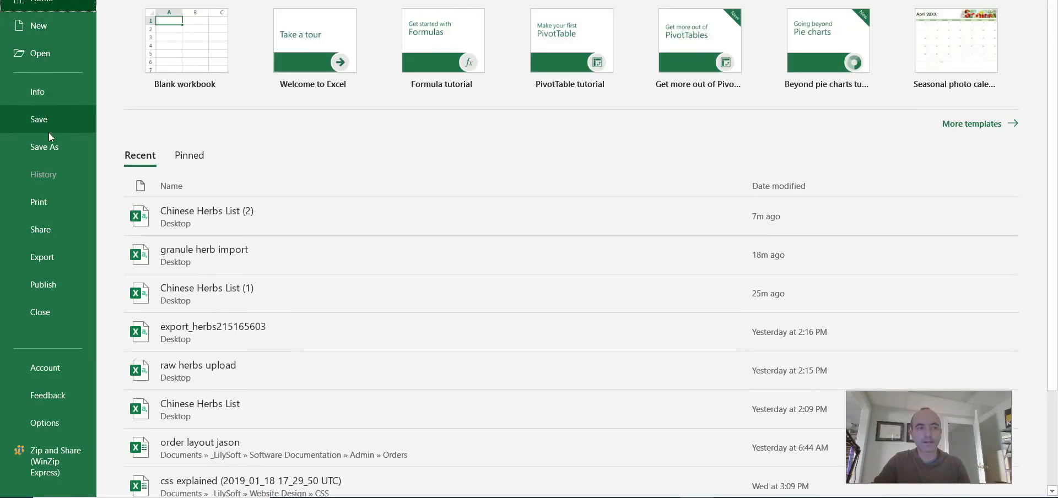
click(48, 142)
click(421, 76)
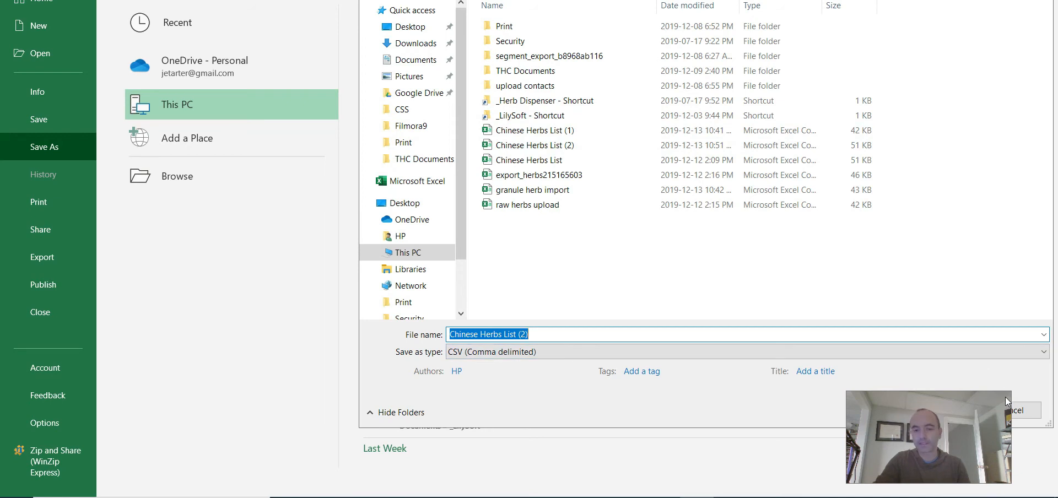
key(Return)
click(568, 222)
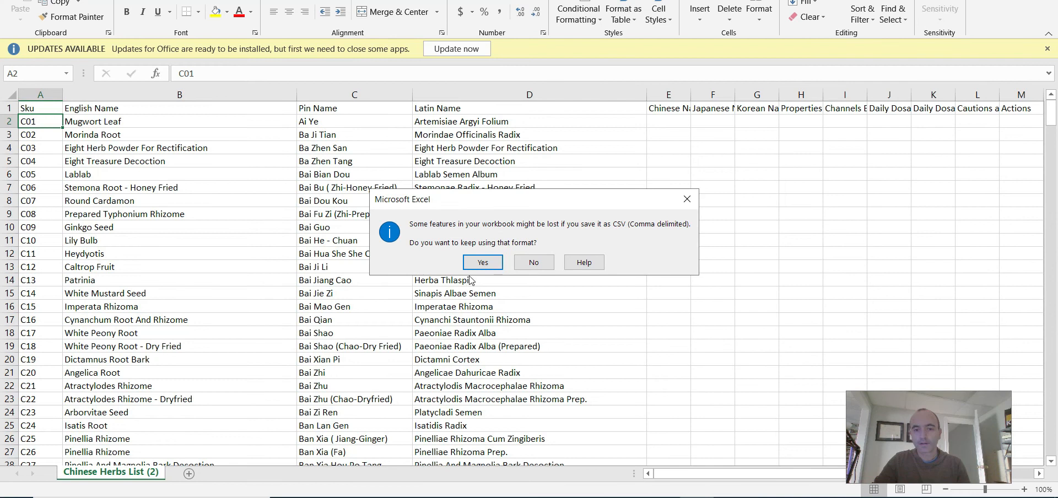
click(479, 262)
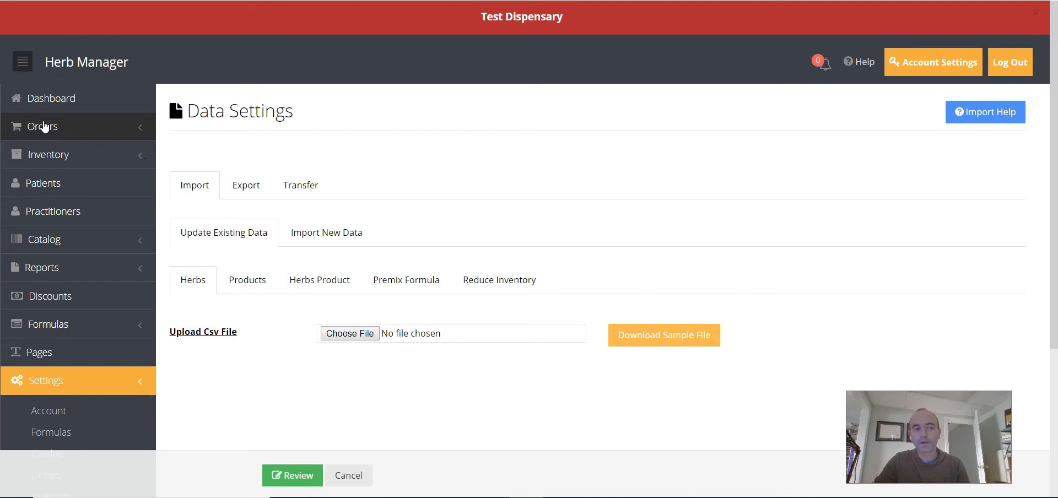
- In Herb Manager, open the Data settings and show the options for importing new data
scroll(59, 195, down, 2)
scroll(62, 188, up, 2)
scroll(66, 193, down, 3)
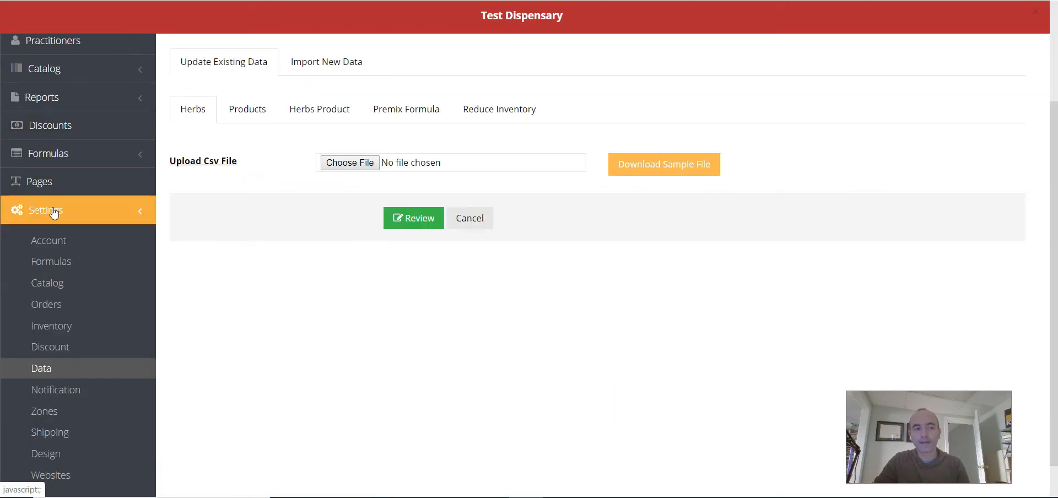
click(53, 368)
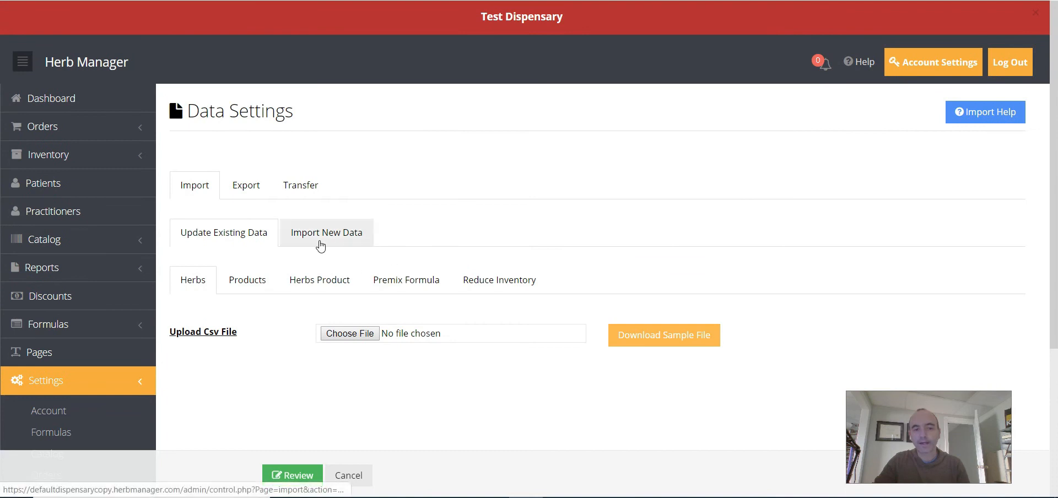
click(322, 245)
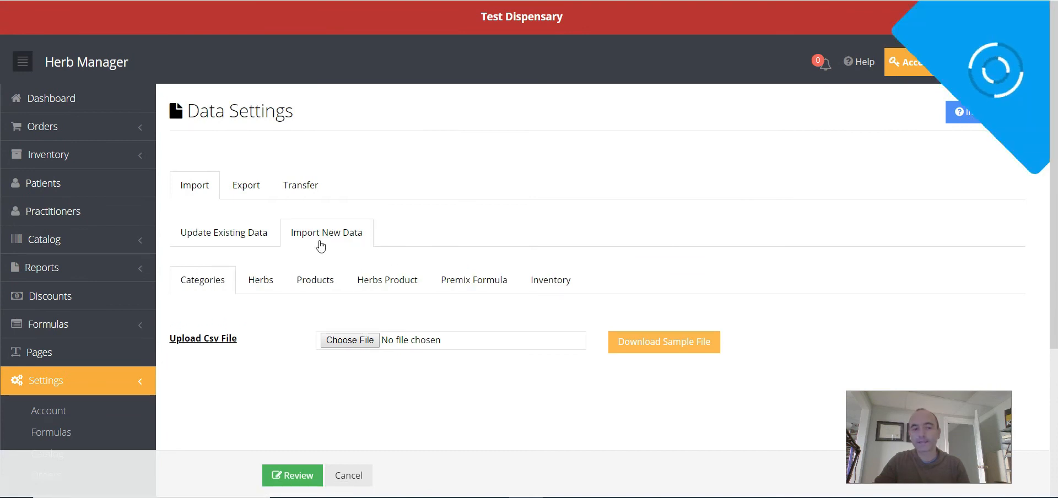
- Try to review Chinese Herbs List (2).csv as a new Categories import
click(361, 341)
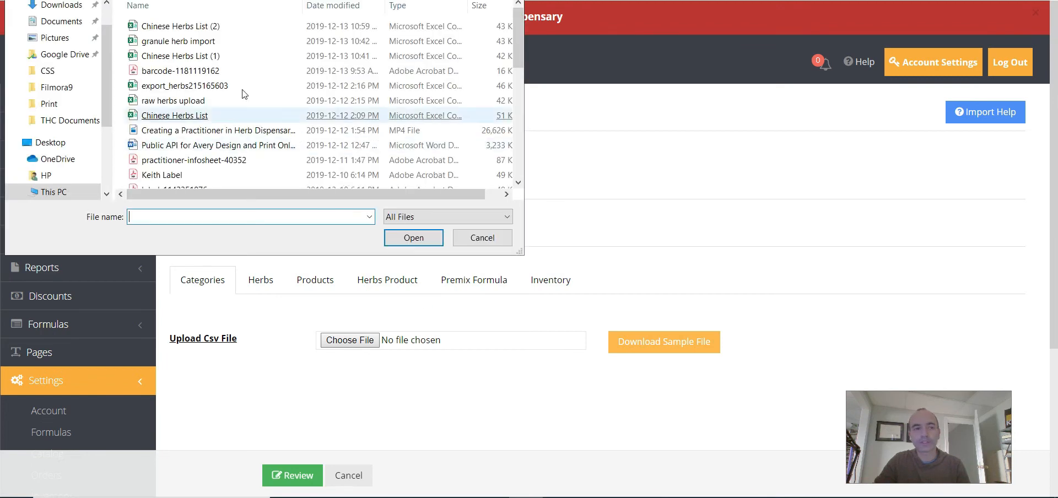
double_click(177, 29)
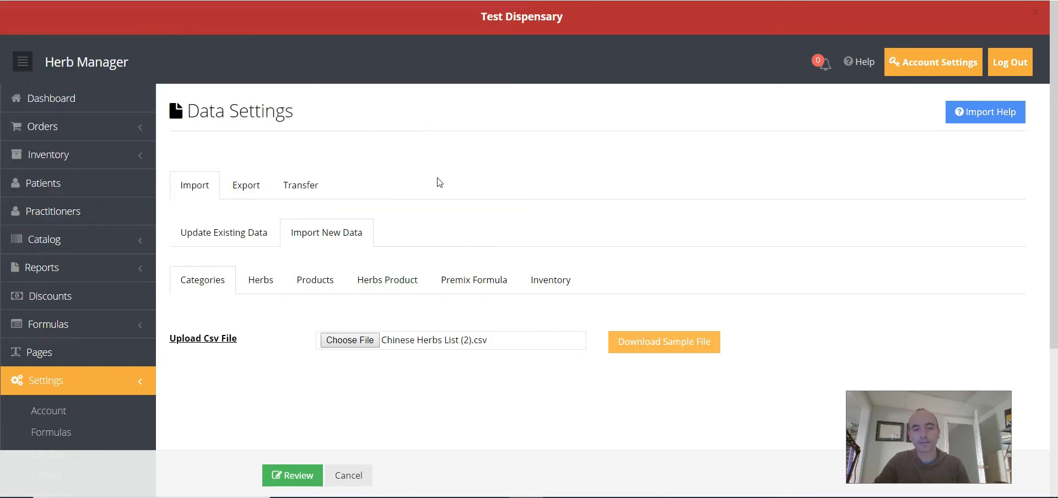
scroll(485, 279, down, 2)
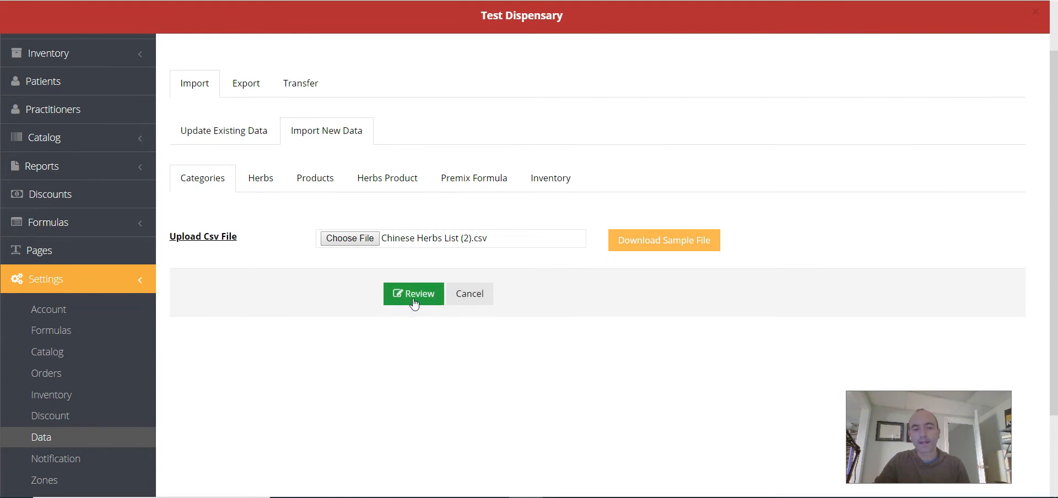
click(414, 304)
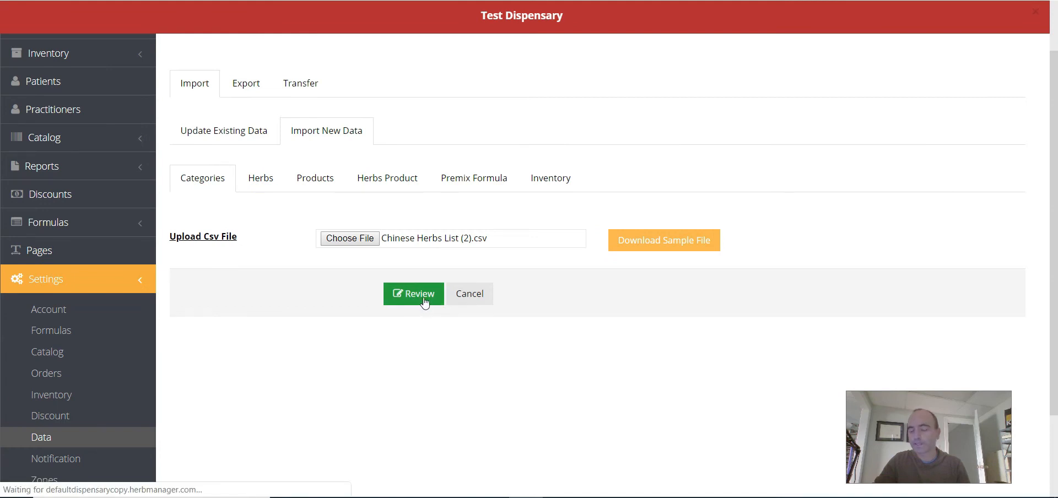
scroll(523, 270, down, 3)
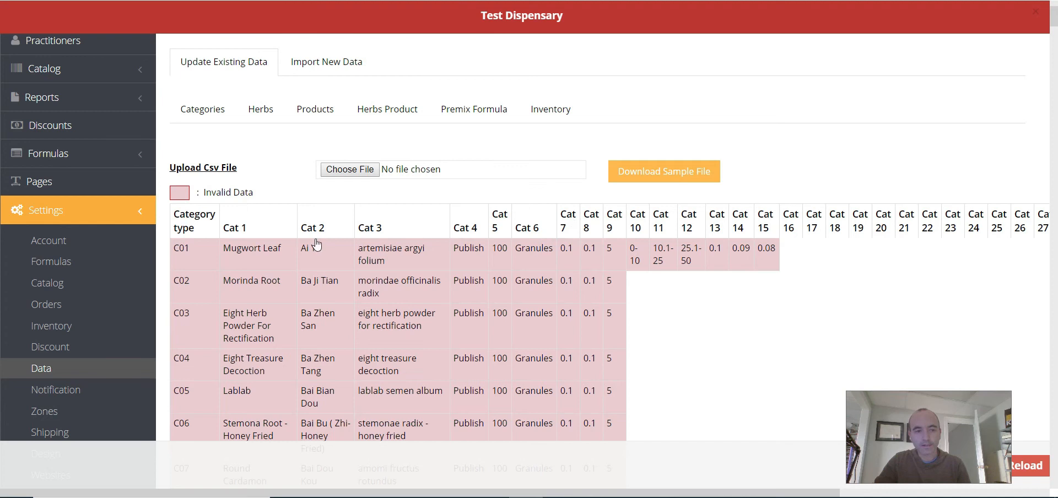
- Switch back to Excel and save a copy of the sheet to the Desktop as granule import testing in CSV (Comma delimited) format
click(801, 496)
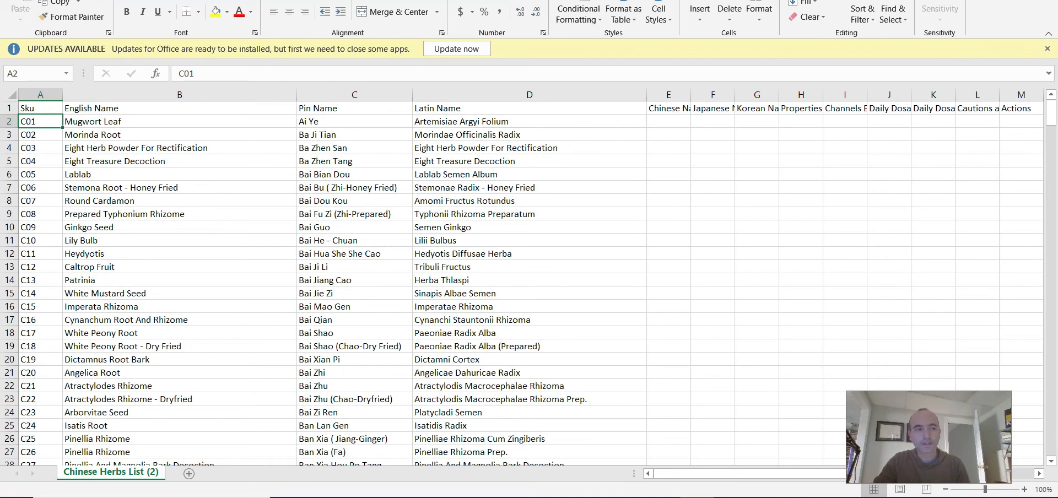
click(17, 0)
click(46, 146)
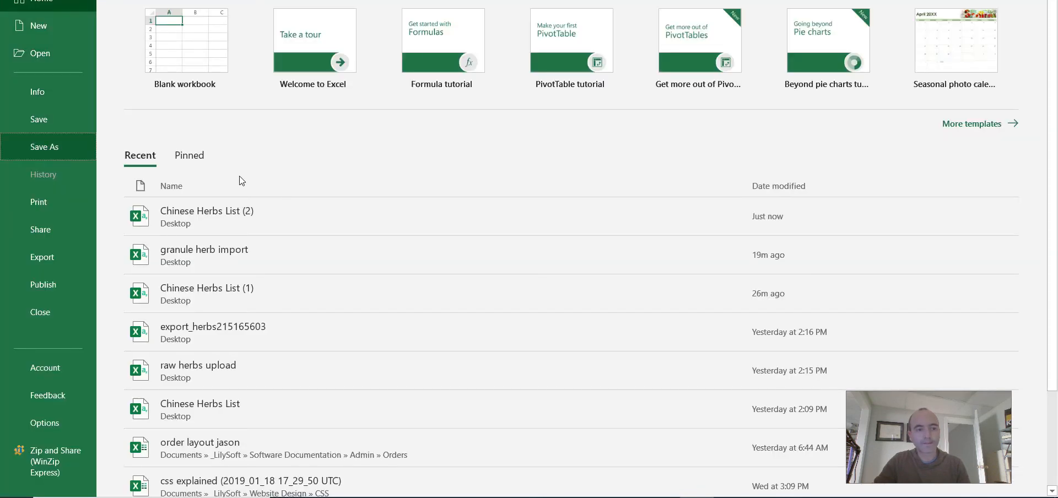
click(408, 78)
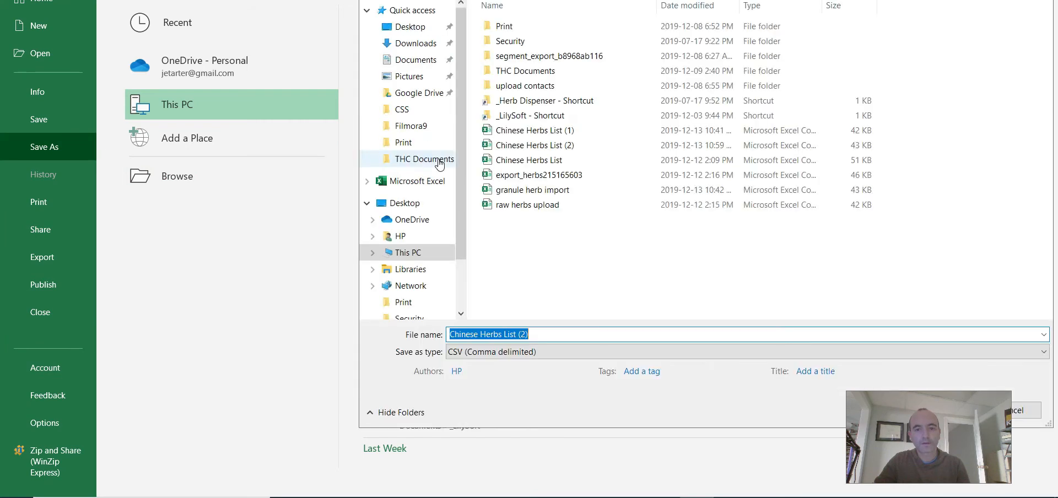
text(granule import testing)
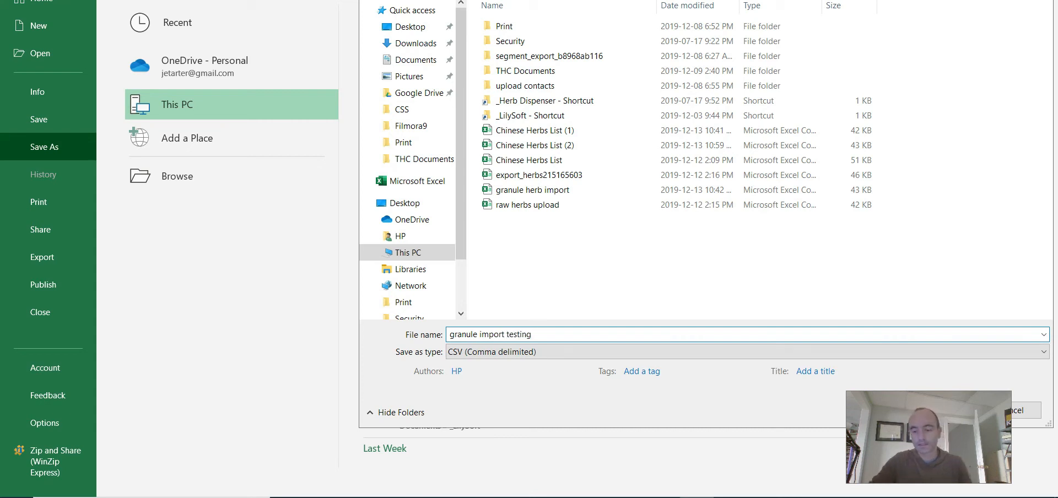
key(Return)
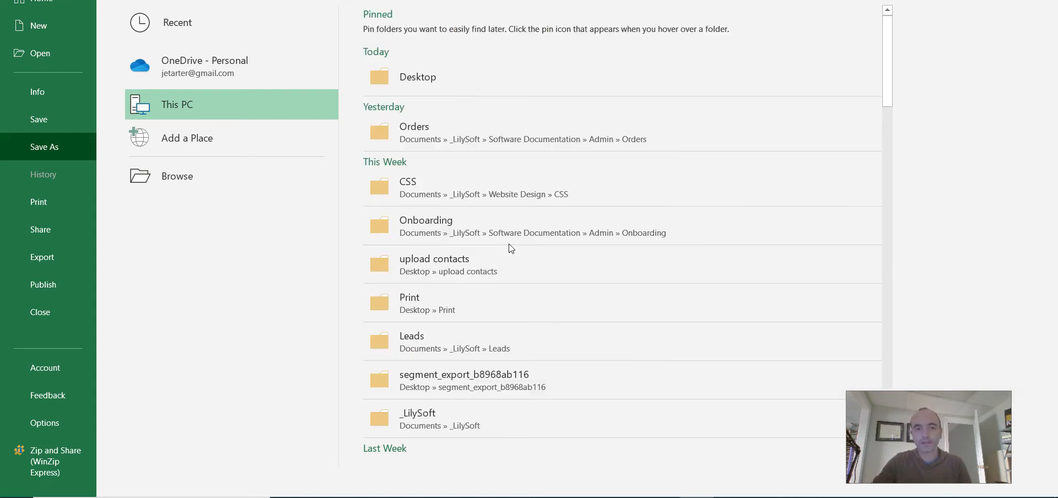
key(Return)
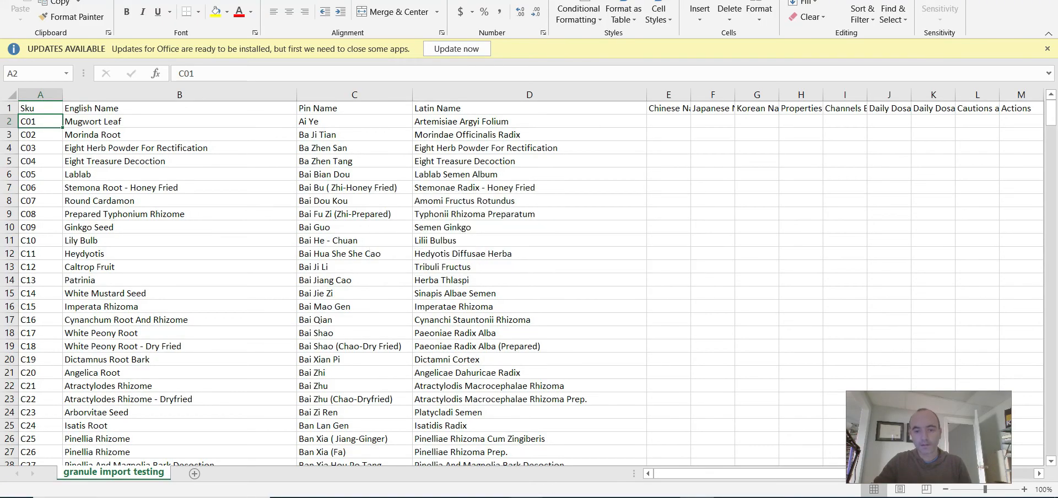
- Return to Herb Manager, discard the reviewed data by reloading the import, and reopen the options for importing new data
click(527, 497)
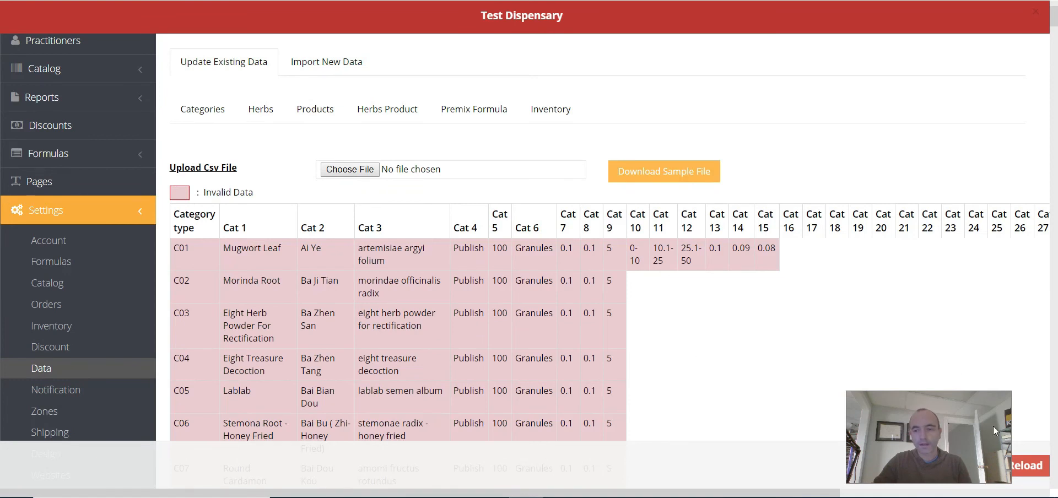
click(1027, 465)
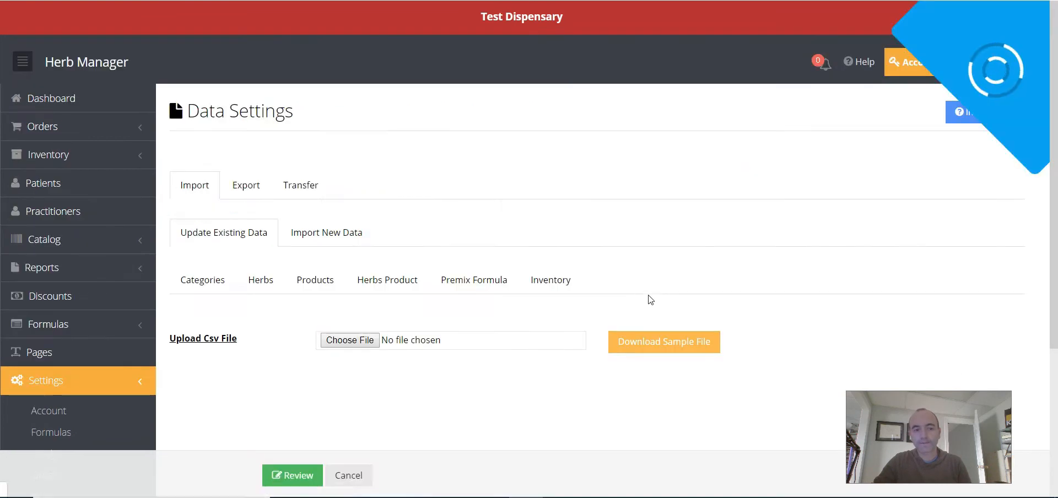
click(321, 230)
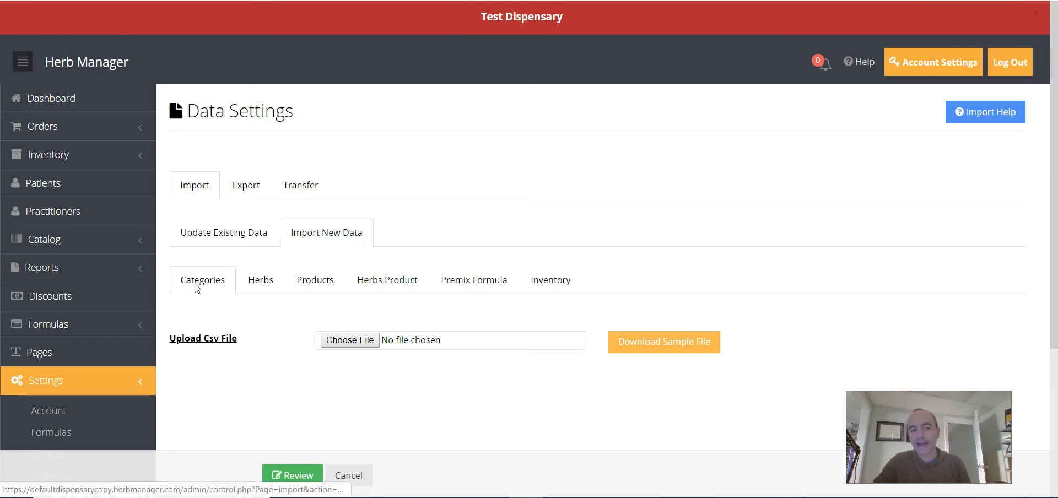
- Choose granule import testing.csv as a new Herbs import and submit it for review
click(258, 282)
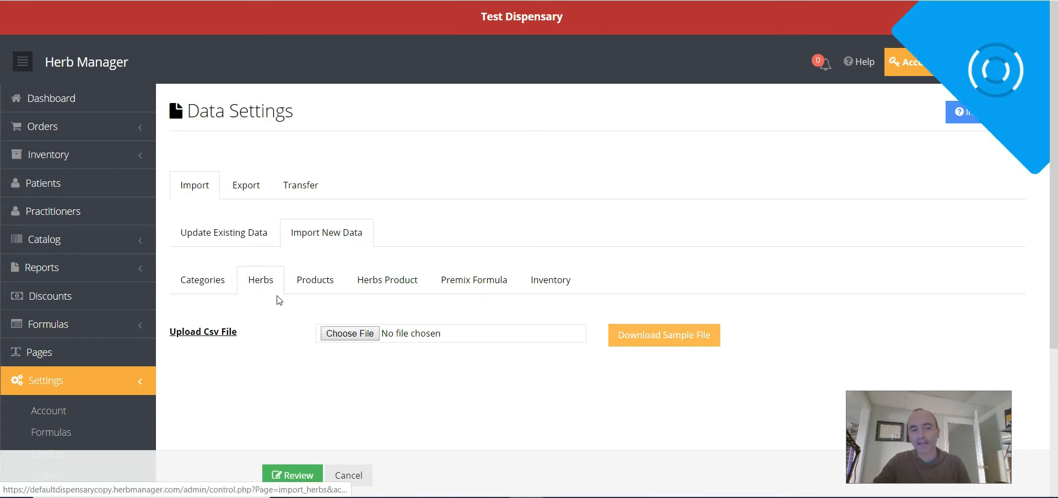
click(358, 333)
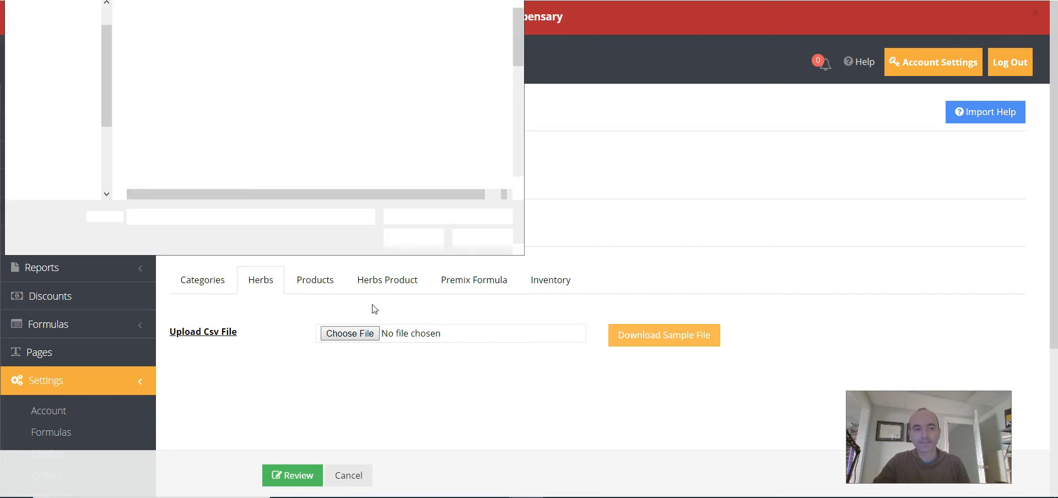
double_click(166, 28)
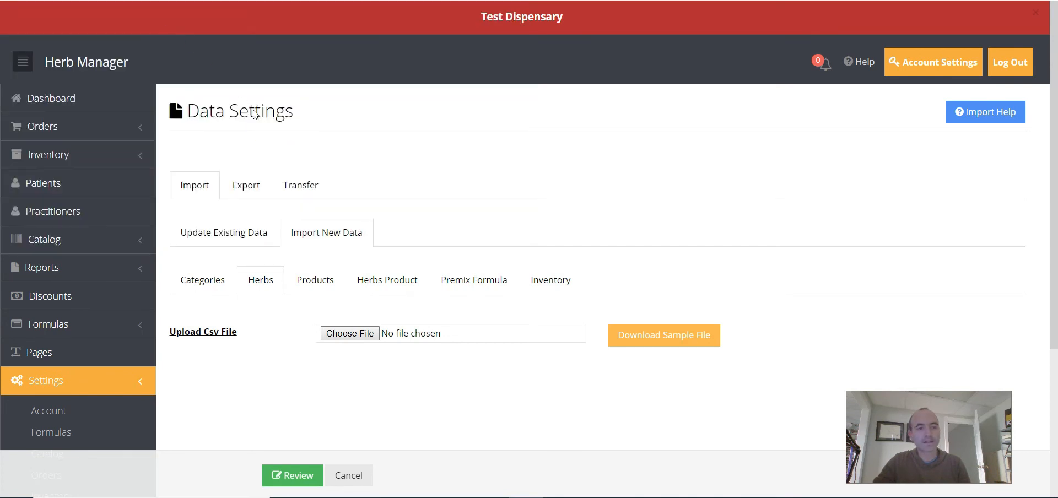
click(277, 477)
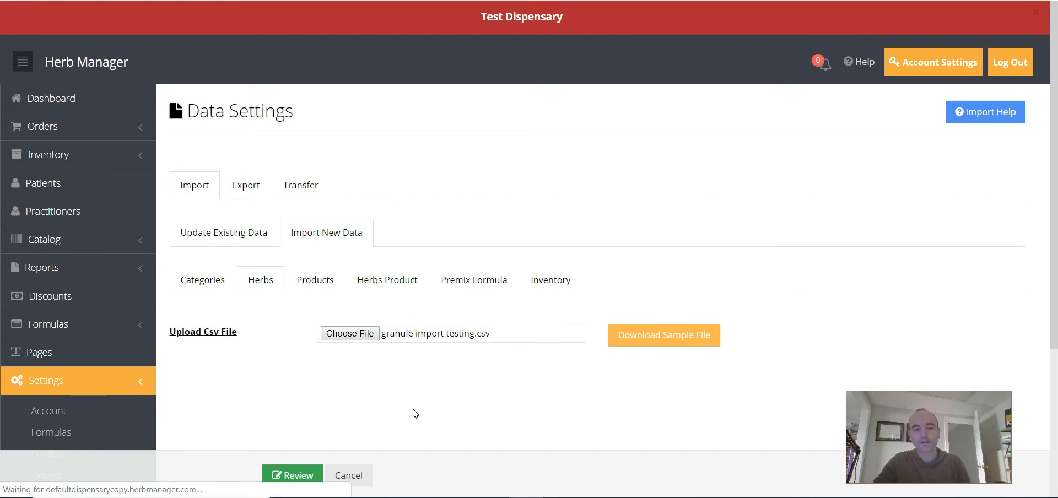
- Look through the reviewed herb rows and import the herbs into the dispensary
scroll(550, 310, down, 3)
scroll(550, 310, down, 5)
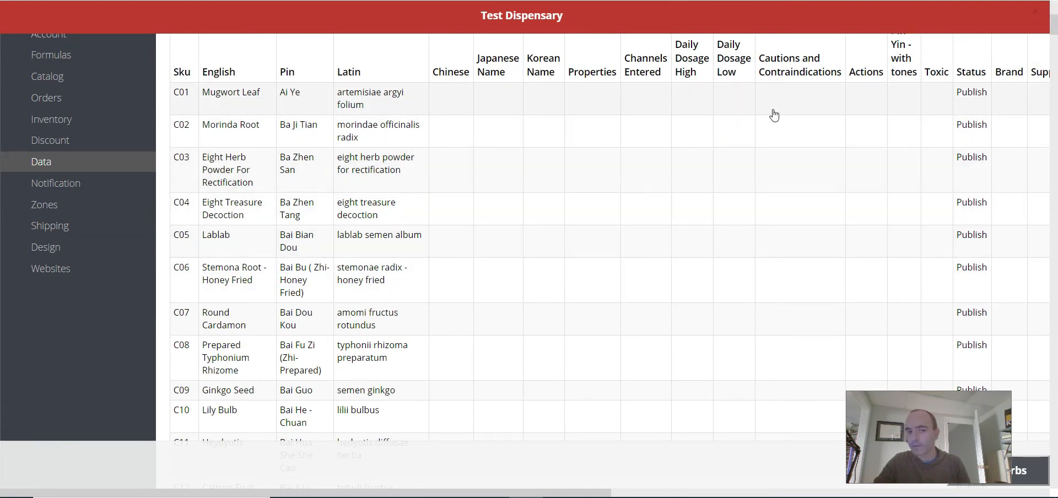
click(1020, 470)
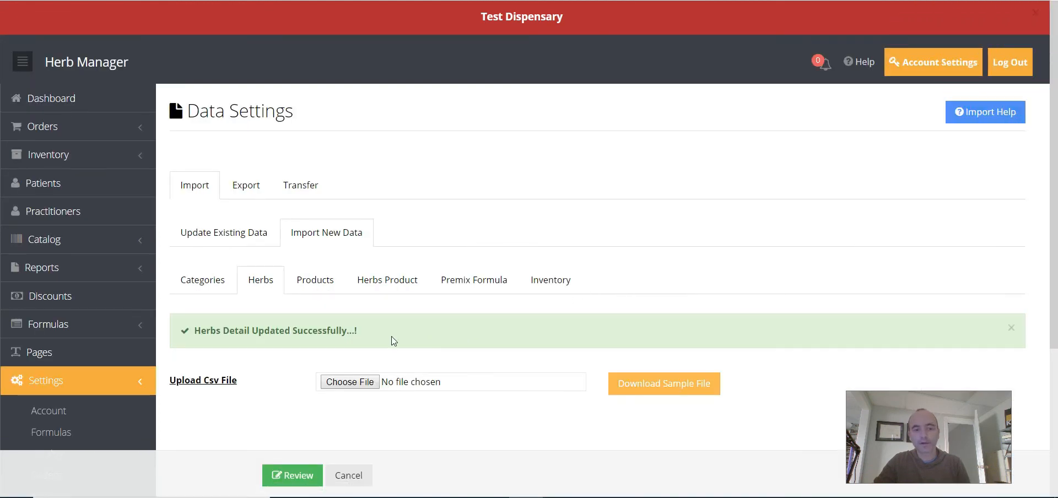
- Open the catalog's Single Herbs list and sort the Granules by Pin Yin to check the imported herbs
scroll(116, 295, down, 2)
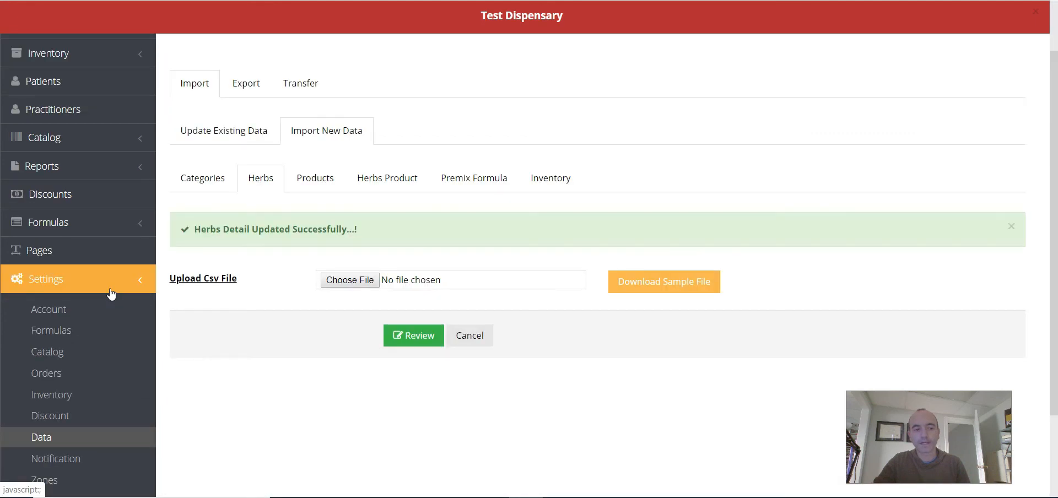
click(56, 152)
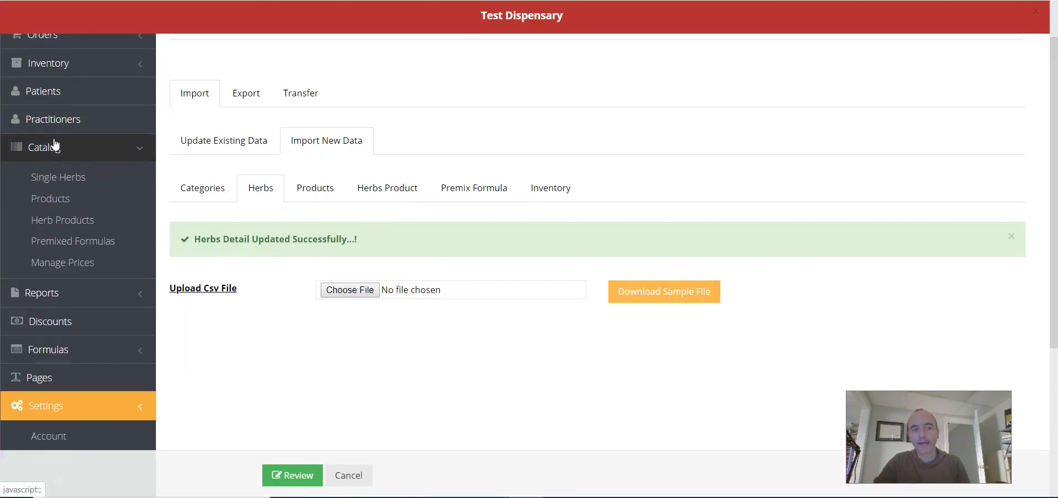
click(63, 187)
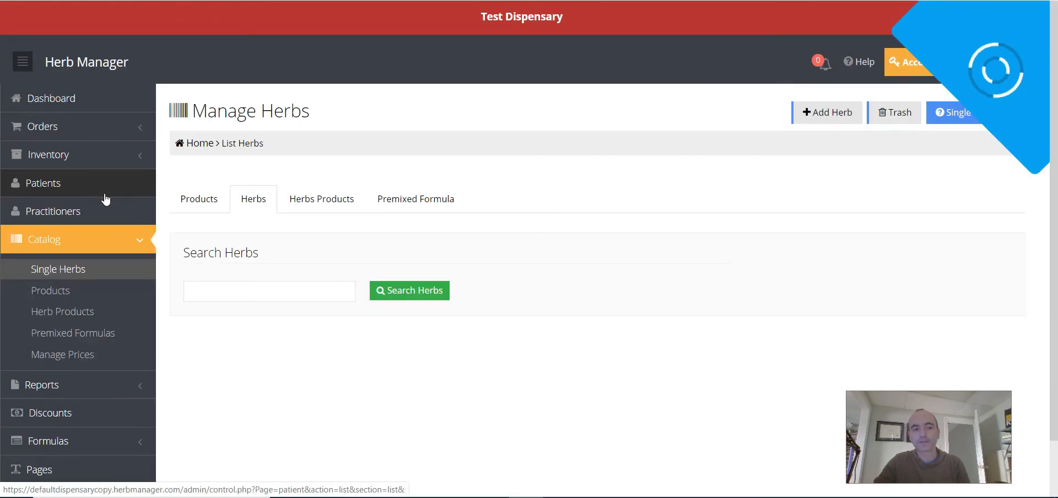
scroll(327, 253, down, 3)
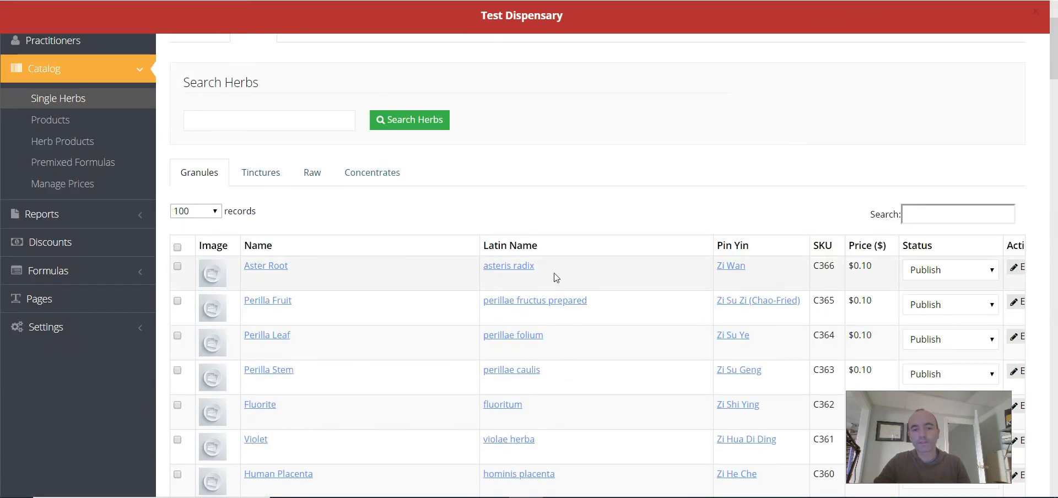
click(730, 248)
scroll(741, 292, down, 1)
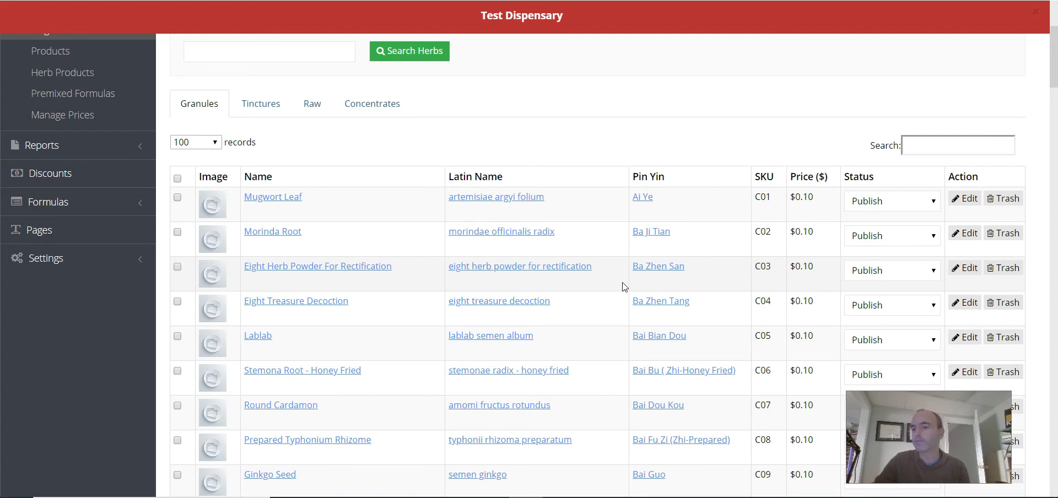
- Go back to the Data settings, export the herbs, and save the CSV file under its suggested name
click(36, 259)
scroll(53, 324, down, 2)
click(42, 313)
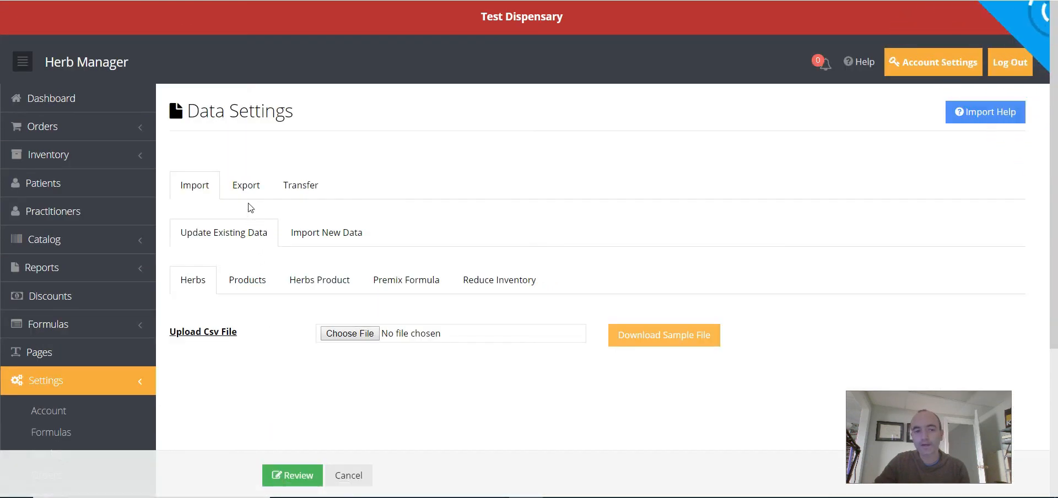
click(246, 185)
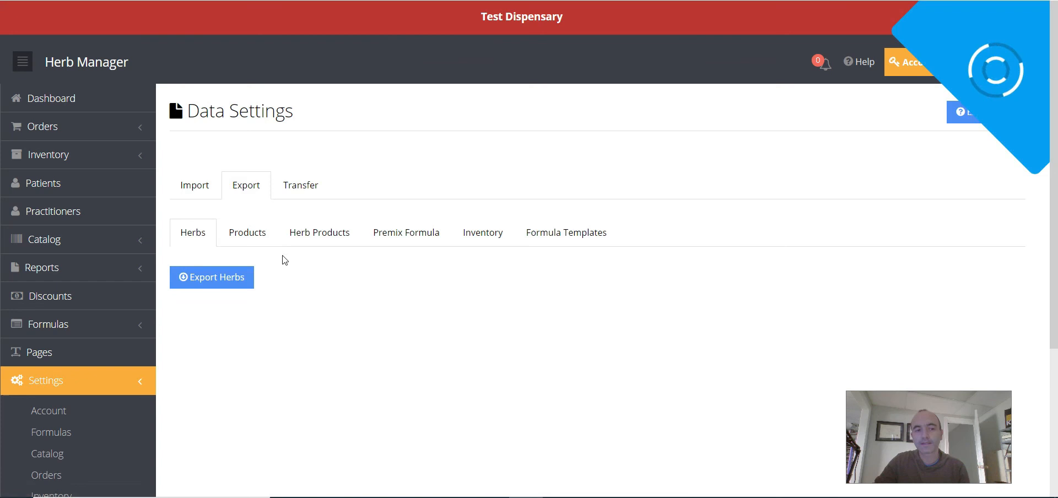
click(212, 279)
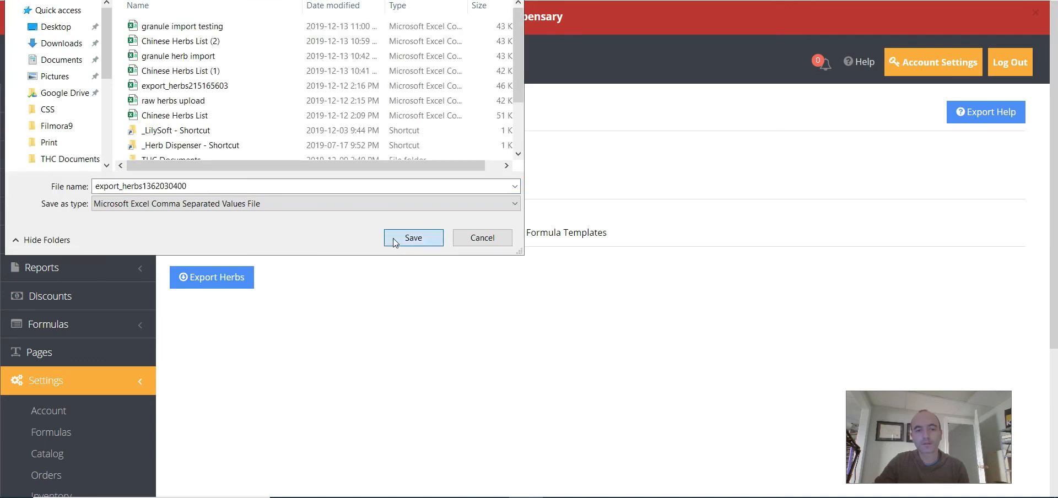
key(Return)
- Open the exported herbs CSV in Excel and examine the values in the Id column
click(103, 487)
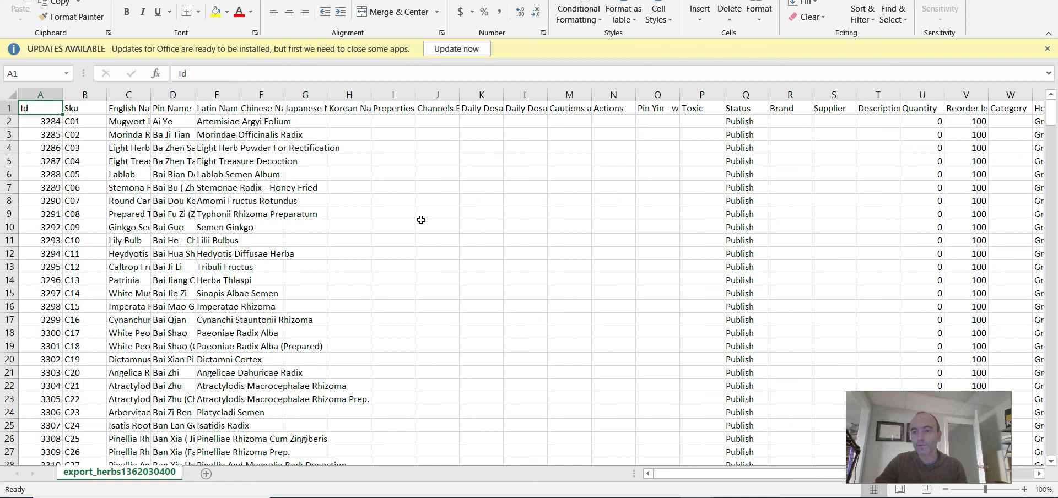
drag(34, 119, 36, 266)
click(43, 124)
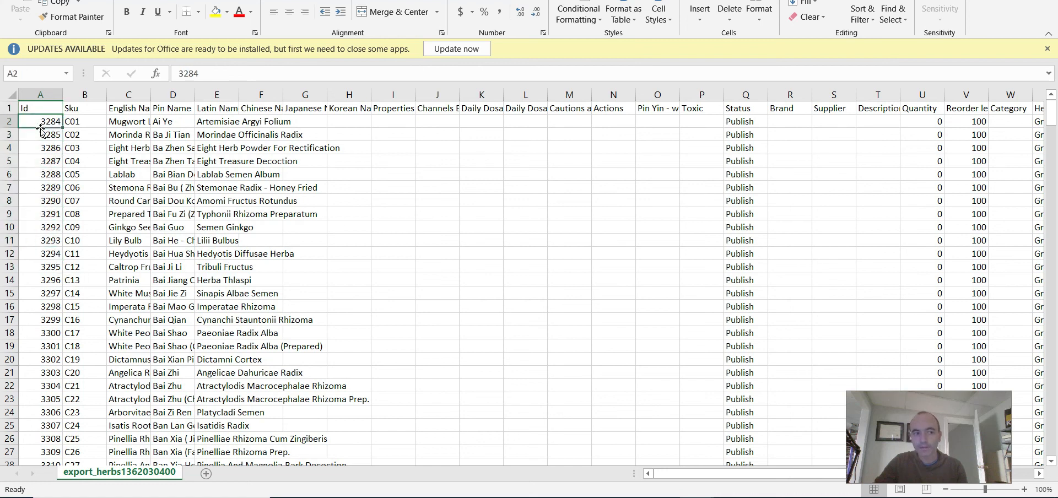
click(43, 141)
click(45, 161)
click(48, 202)
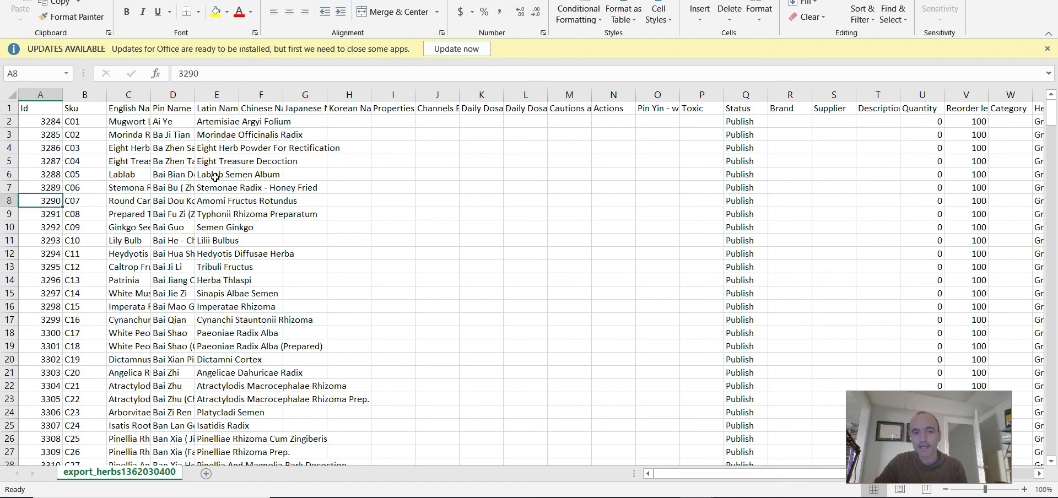